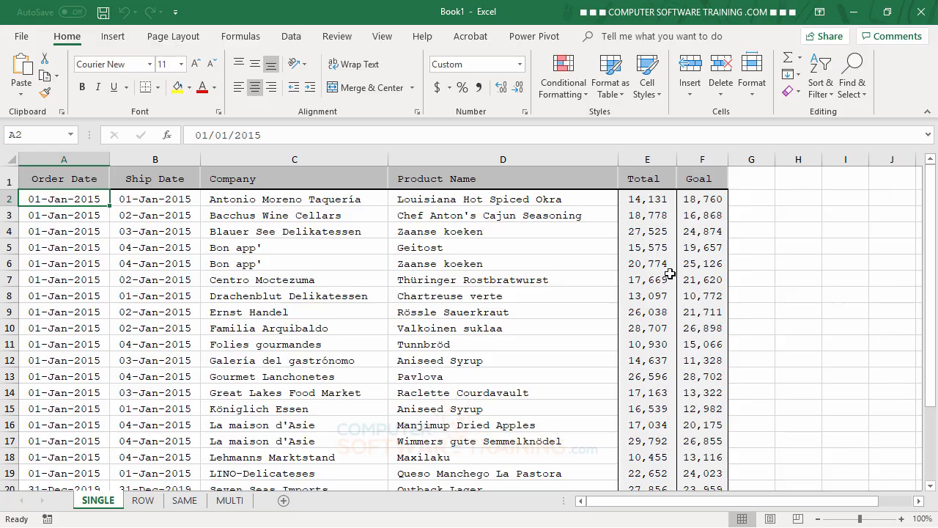
Step: For the Total values in E2:E26 on the SINGLE sheet, start a formula-based conditional formatting rule with =E2>=F2
click(648, 201)
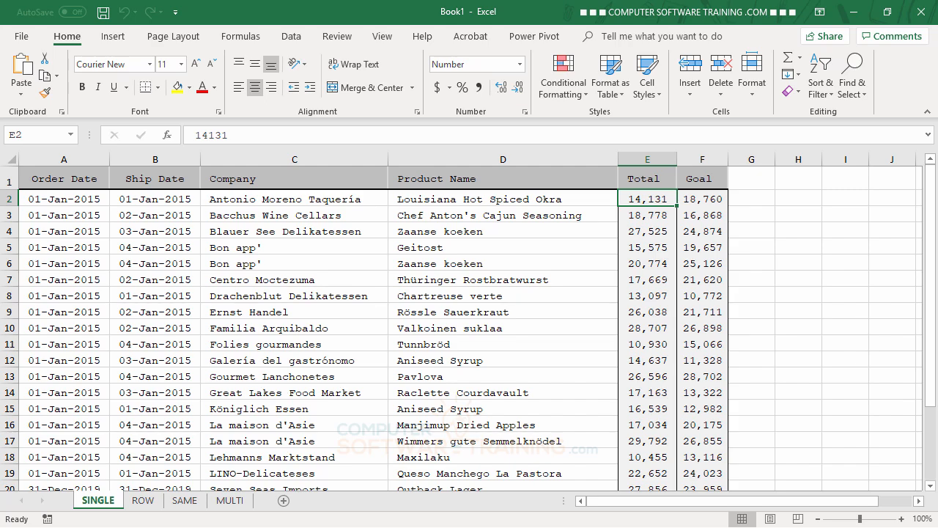
key(ctrl+shift+Down)
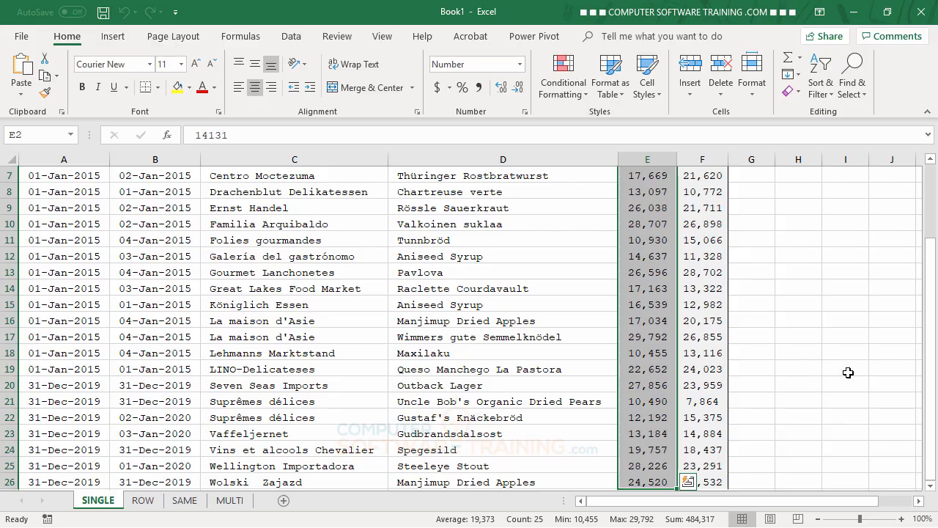
scroll(848, 373, up, 2)
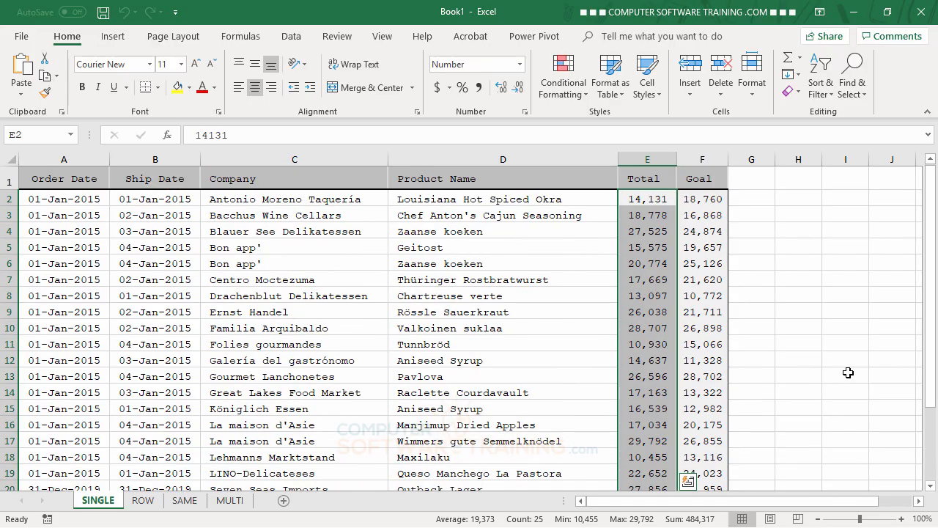
click(565, 93)
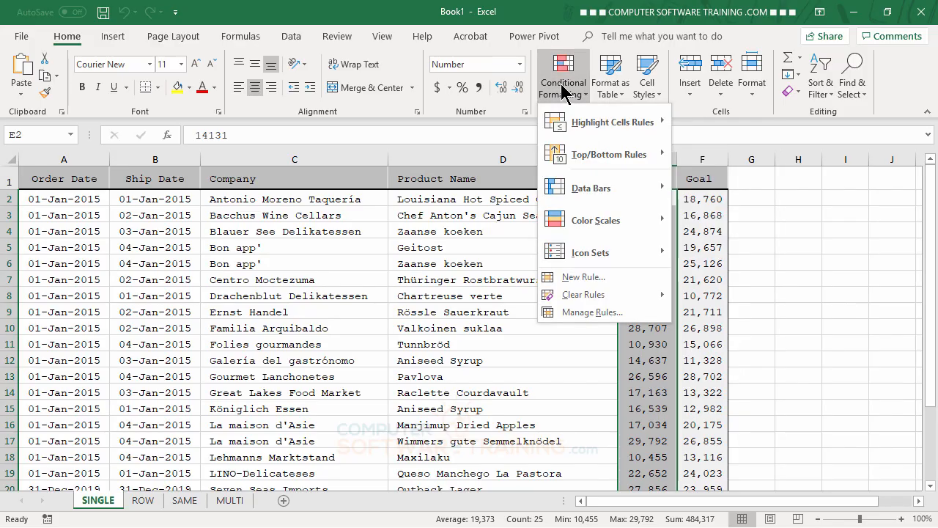
click(573, 277)
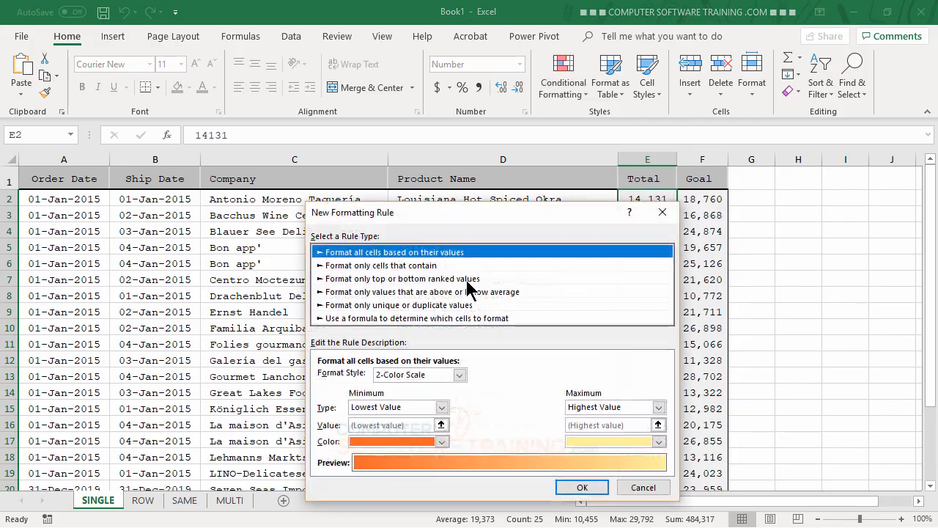
click(334, 318)
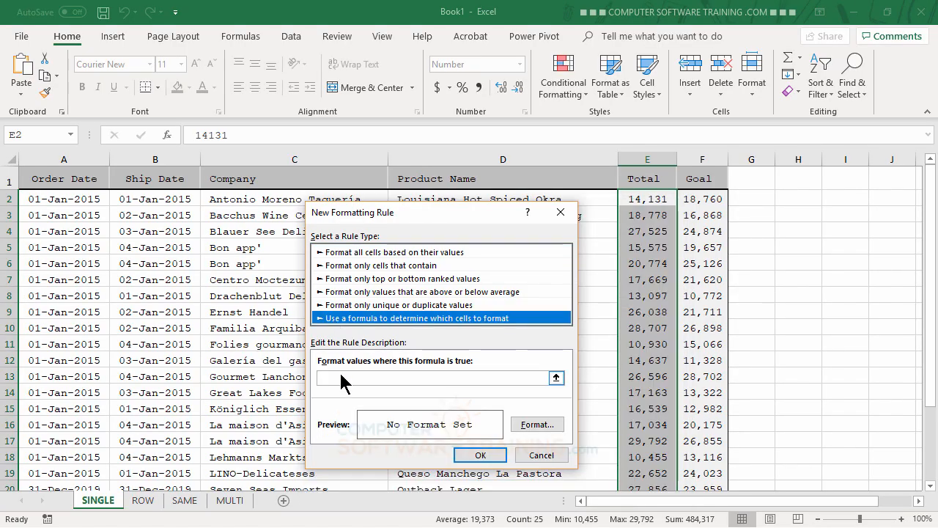
click(341, 377)
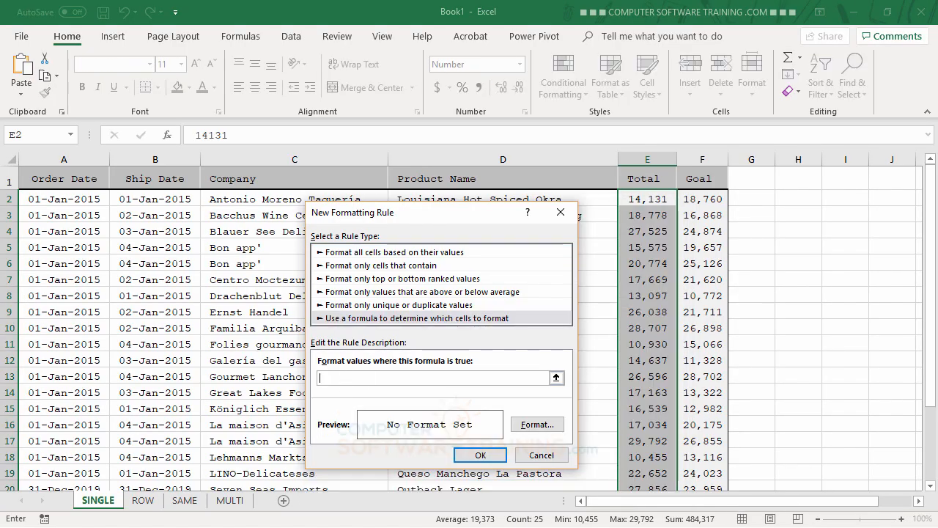
text(=E2>)
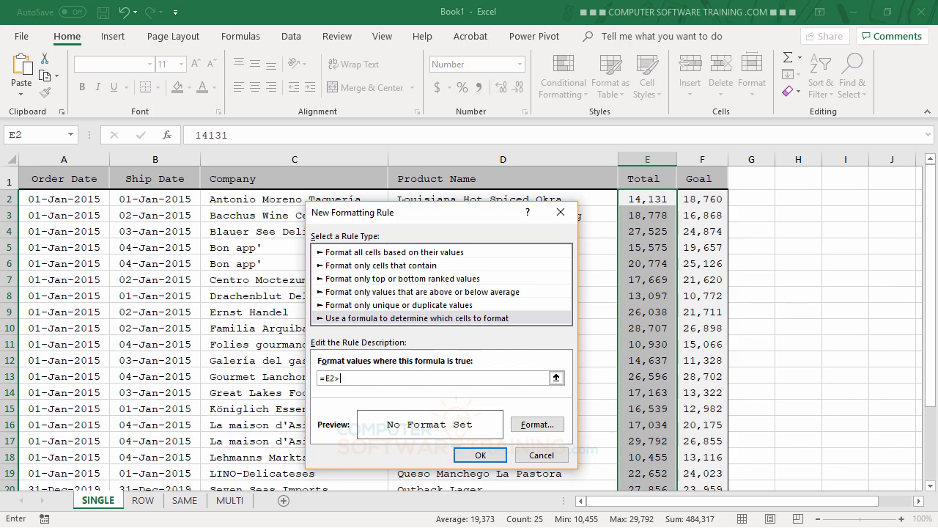
text(=F2)
Step: Give the Total column's rule a standard orange background fill and apply it to the cells
click(536, 425)
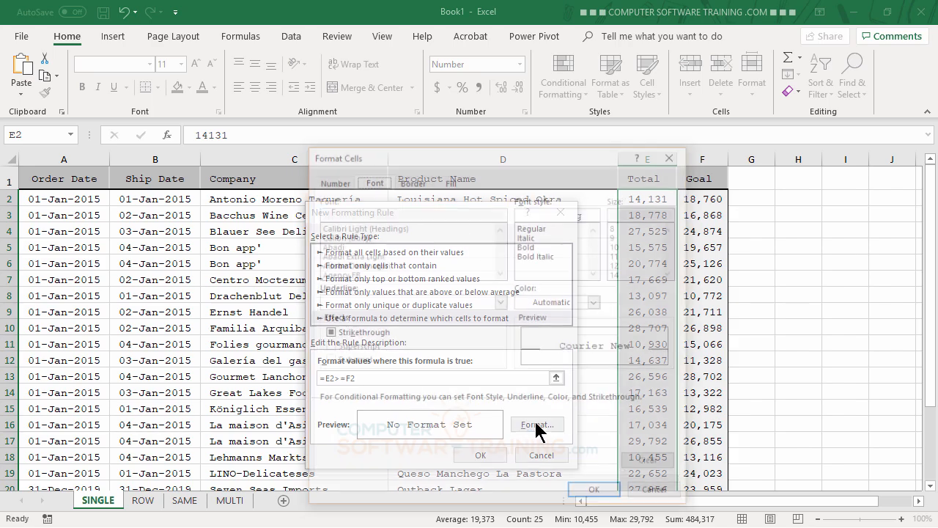
click(449, 180)
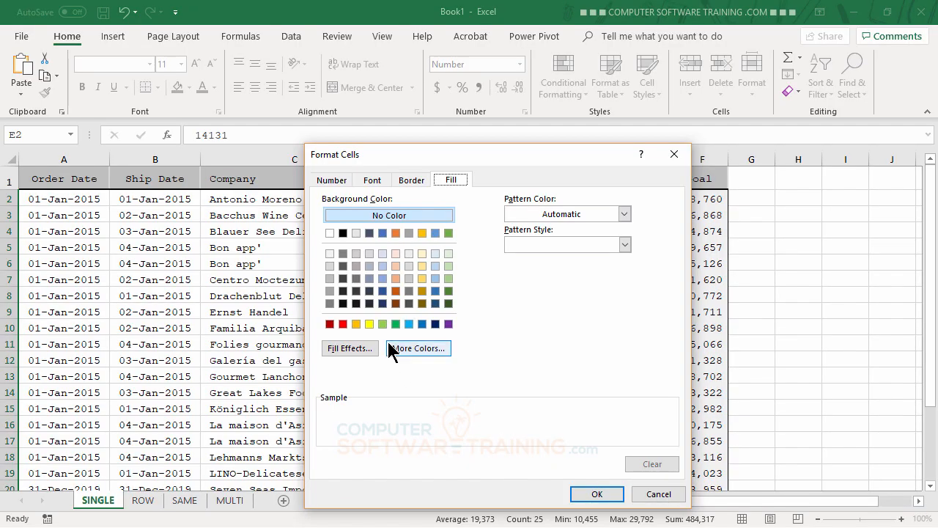
click(357, 323)
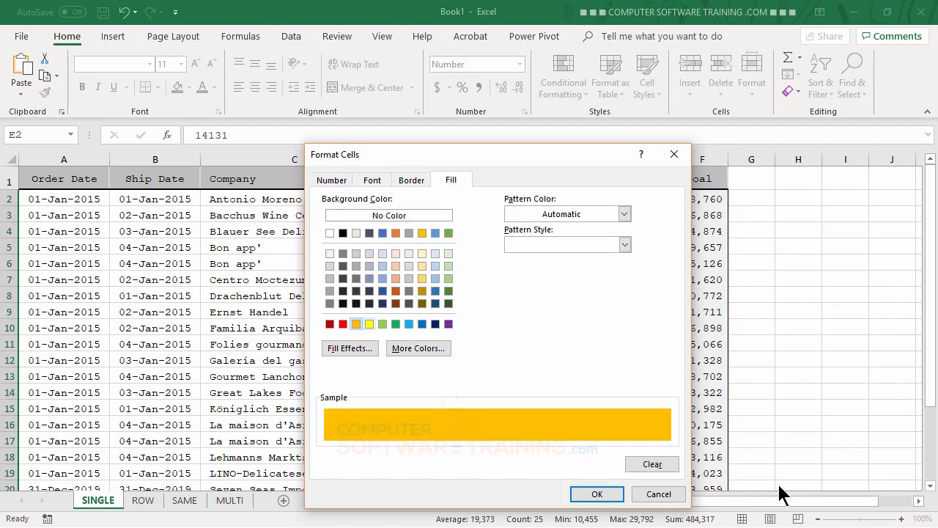
click(595, 495)
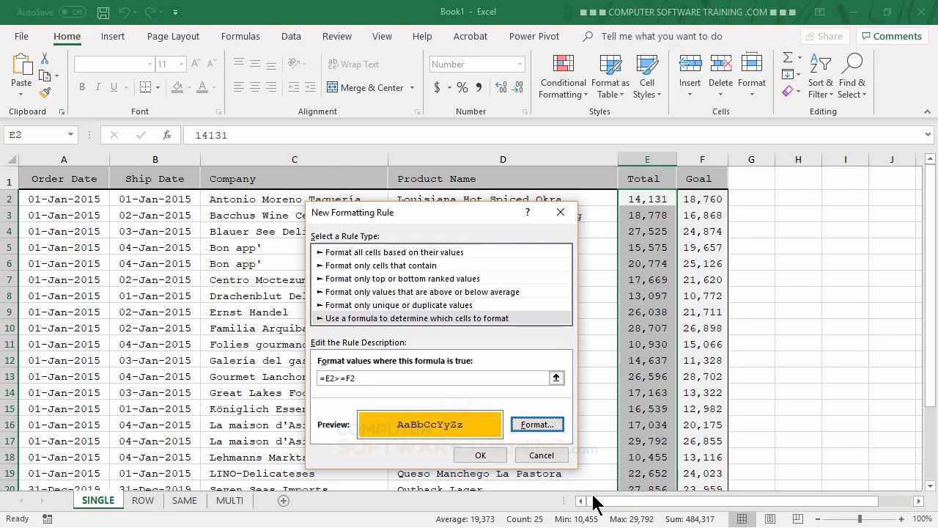
click(485, 456)
click(832, 224)
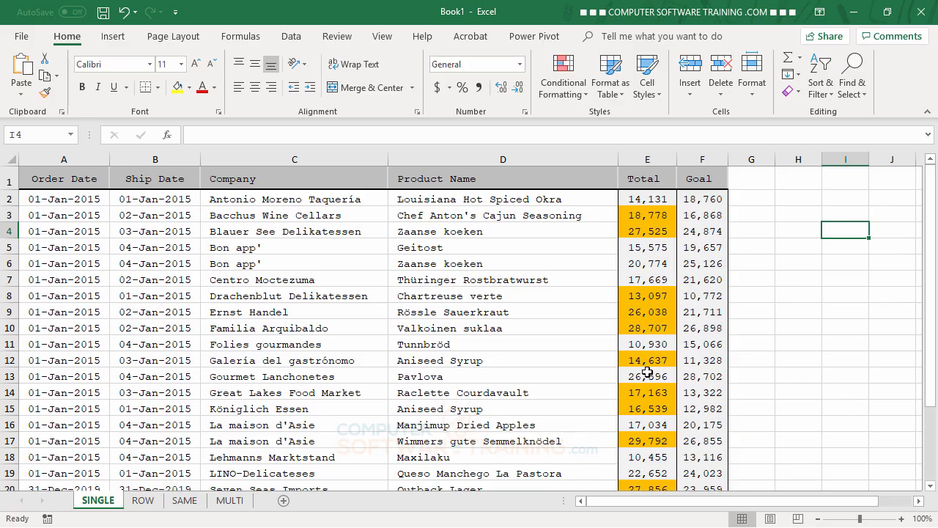
Step: Change the Total in cell E6 to 26000 to test the highlighting rule
click(646, 265)
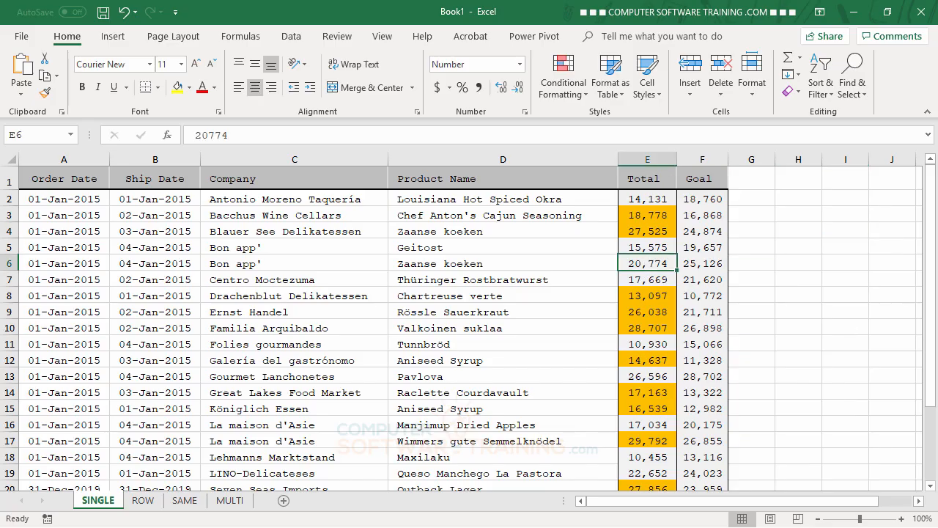
text(26000)
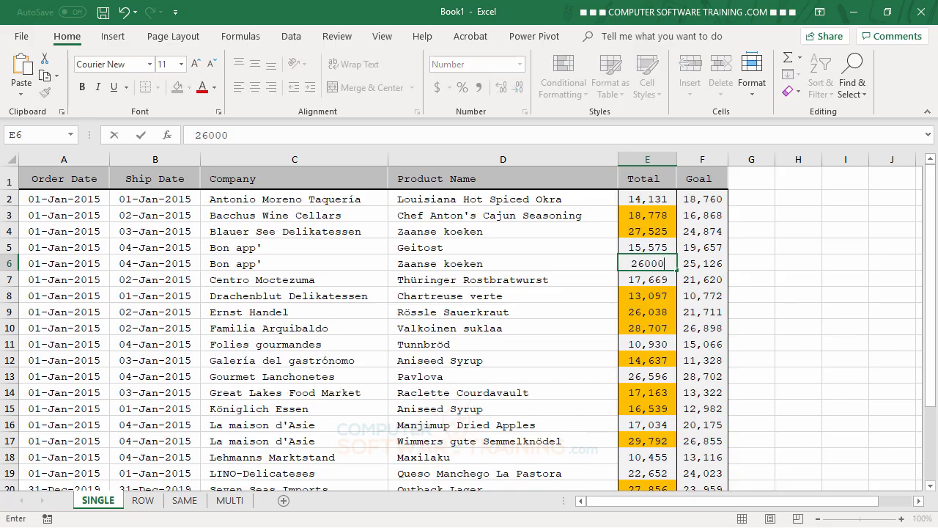
key(Return)
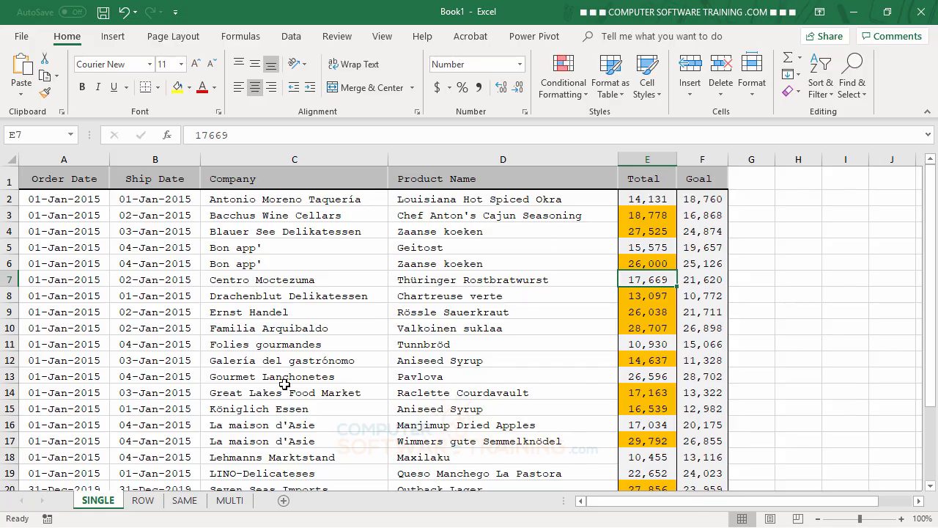
Step: On the ROW sheet, start a formula-based conditional formatting rule for data range A2:F26 with =$E2>=$F2
click(144, 501)
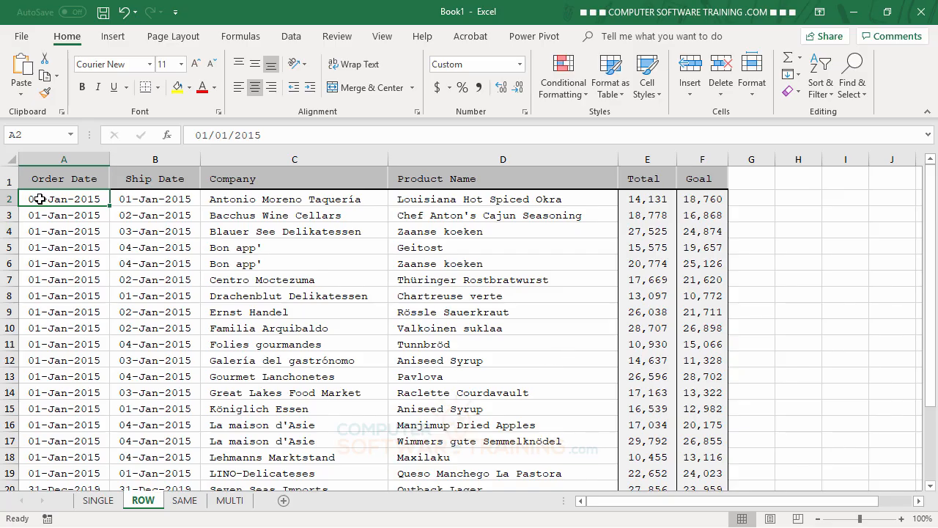
drag(41, 202, 702, 465)
scroll(785, 394, up, 3)
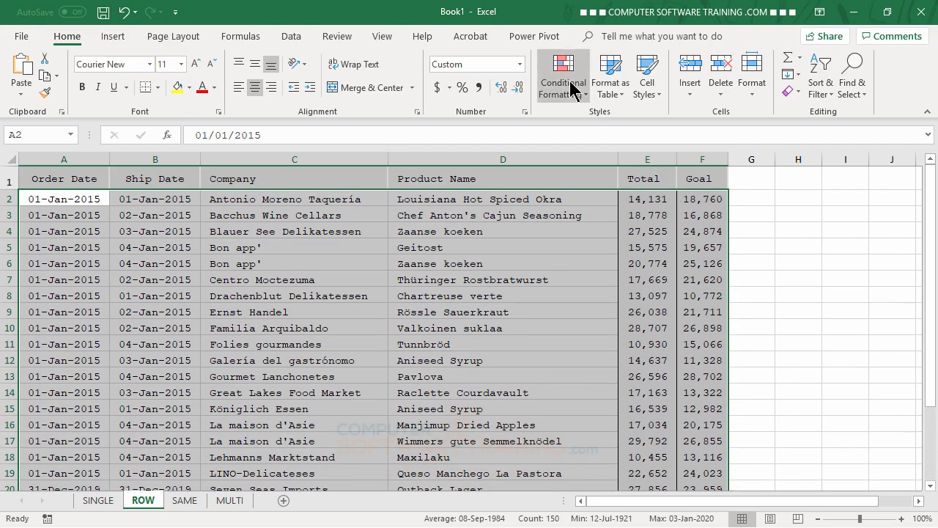
click(569, 88)
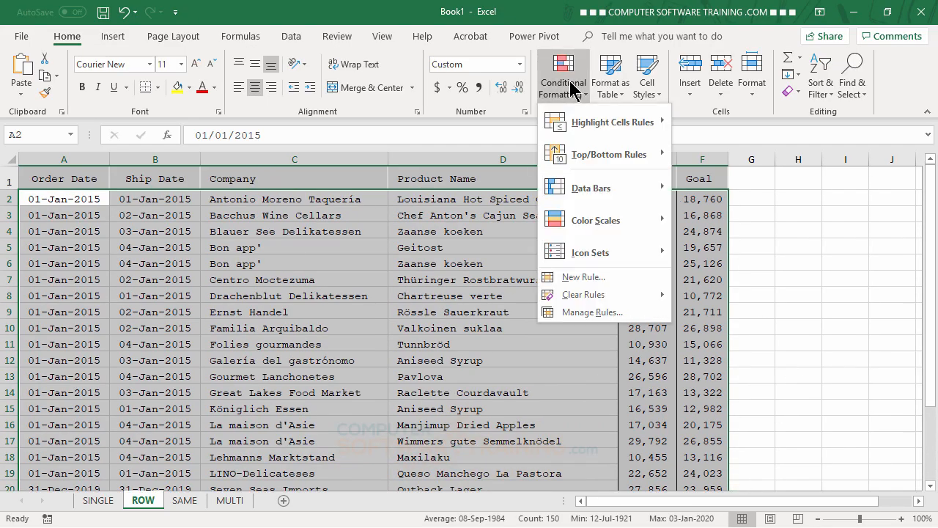
click(589, 278)
click(310, 303)
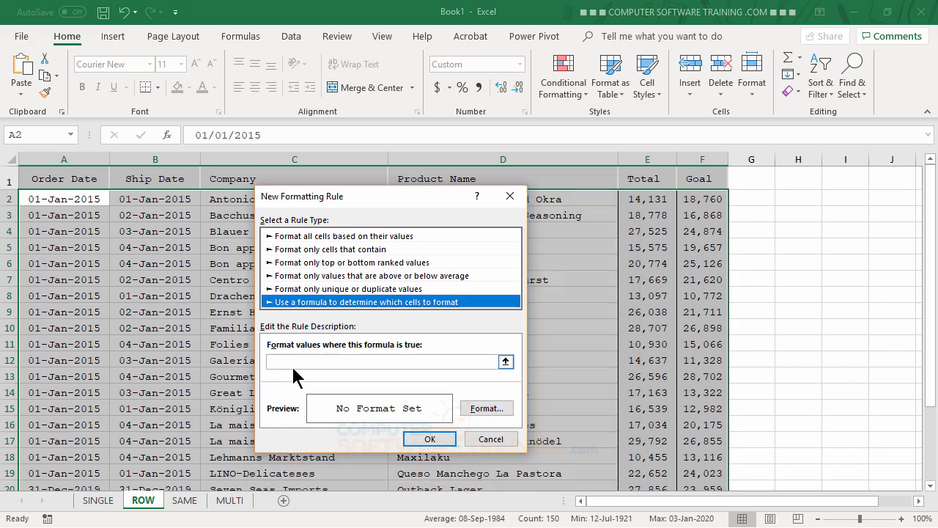
click(291, 362)
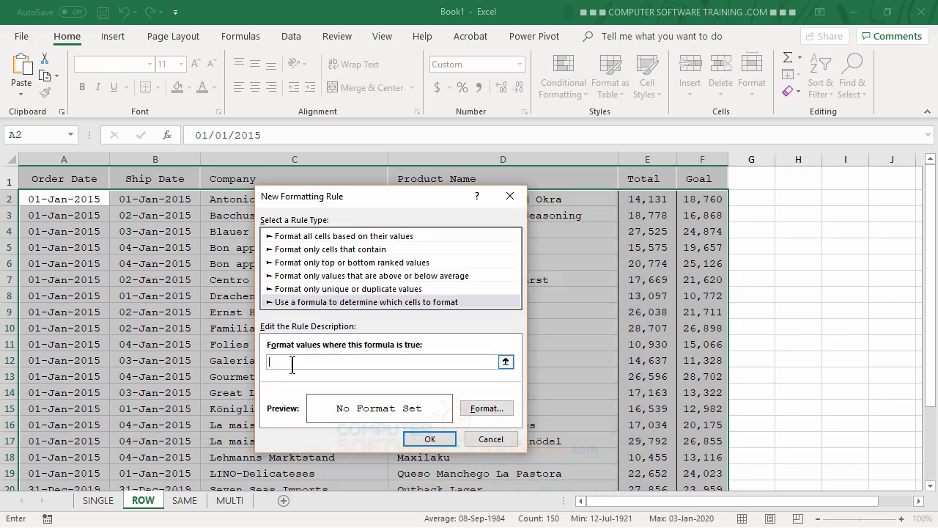
text(=$E2>=$F2)
Step: Give the row-highlighting rule a light orange background fill and apply it to the data range
click(495, 412)
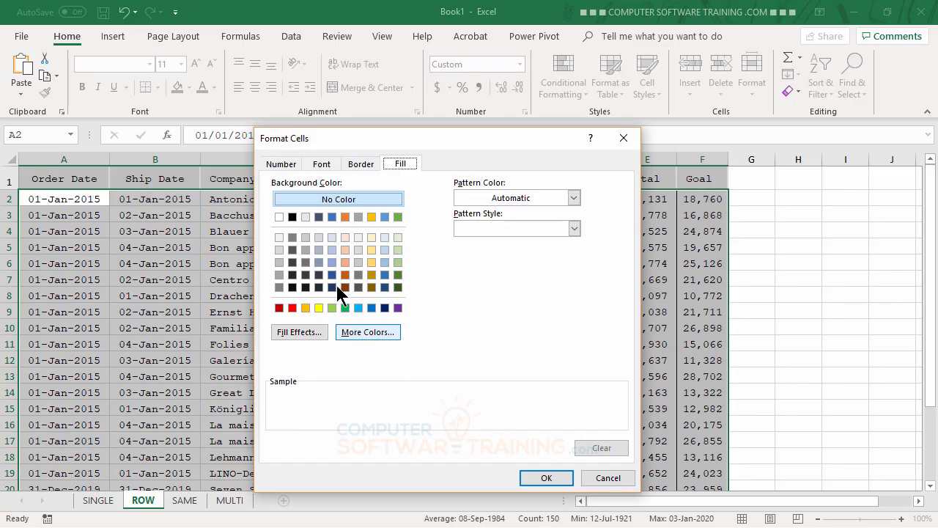
click(342, 249)
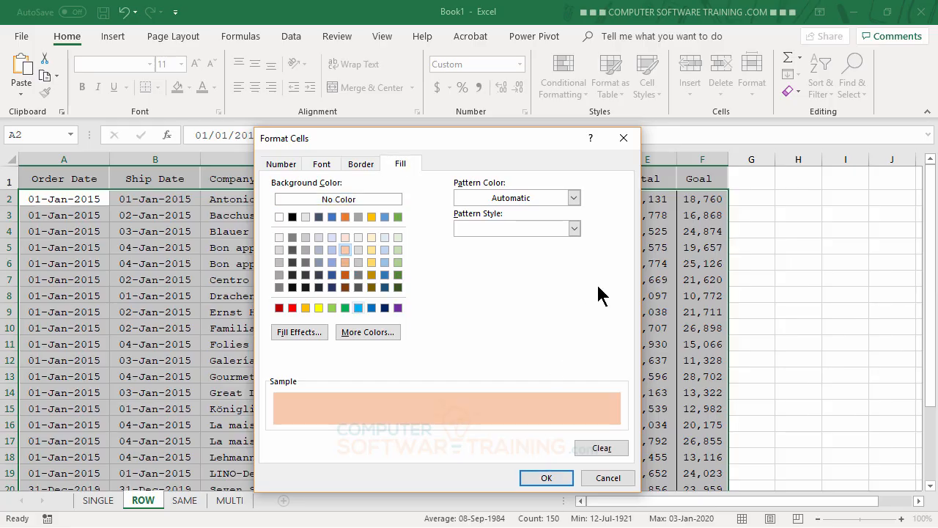
click(546, 478)
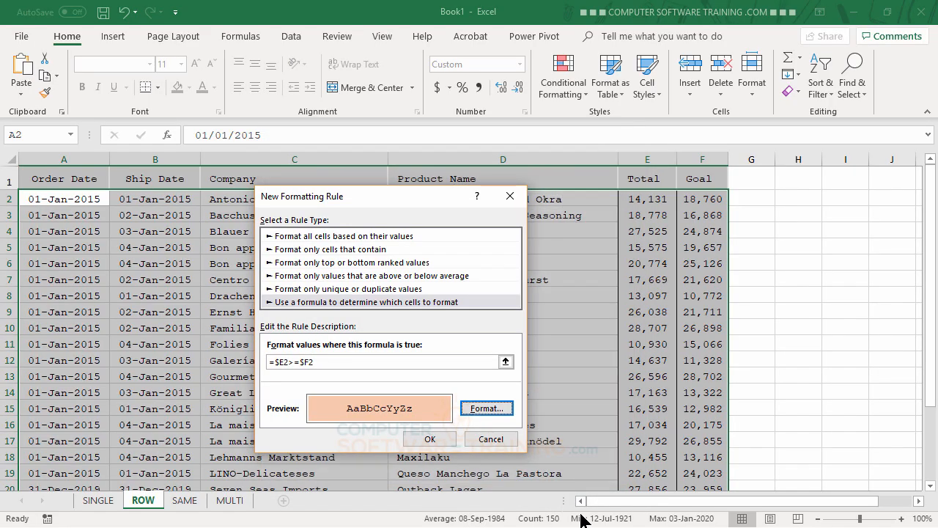
click(425, 441)
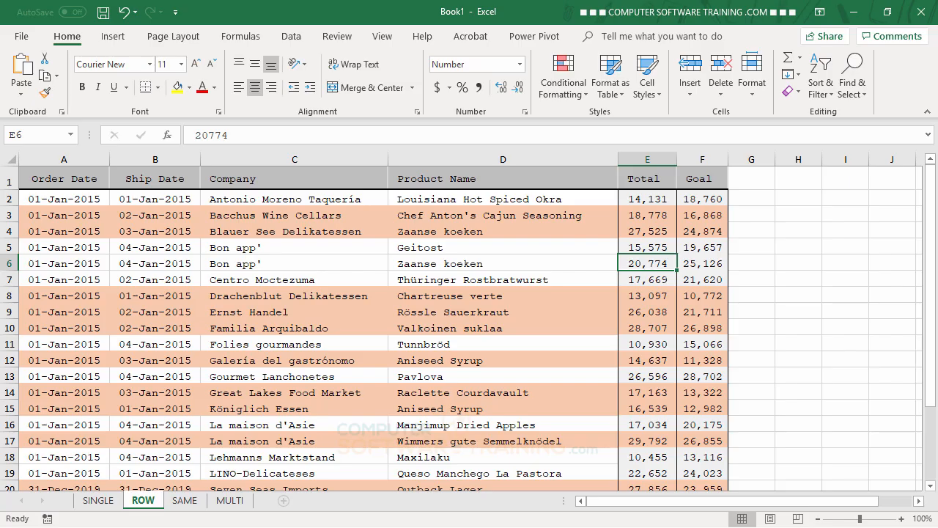
Step: Set the Total in cell E6 of the ROW sheet to 26000 to test the row highlighting
text(26000)
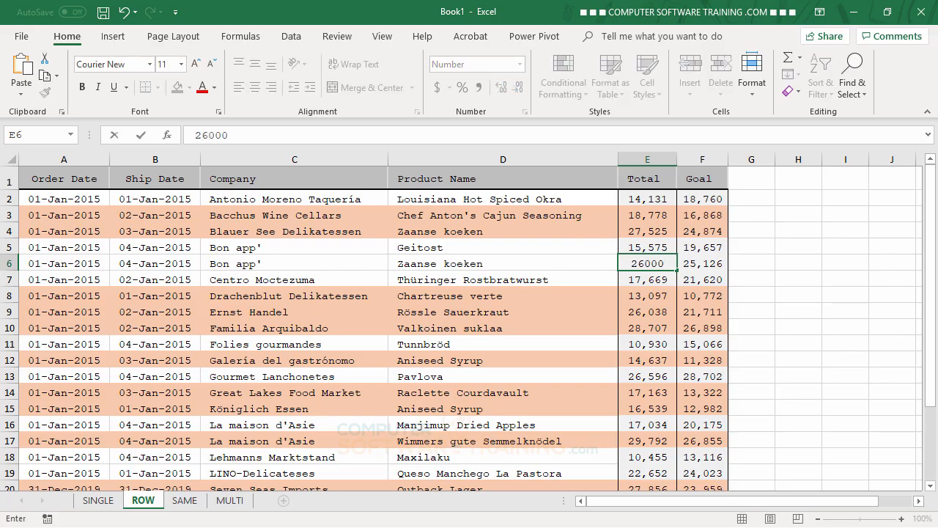
key(Return)
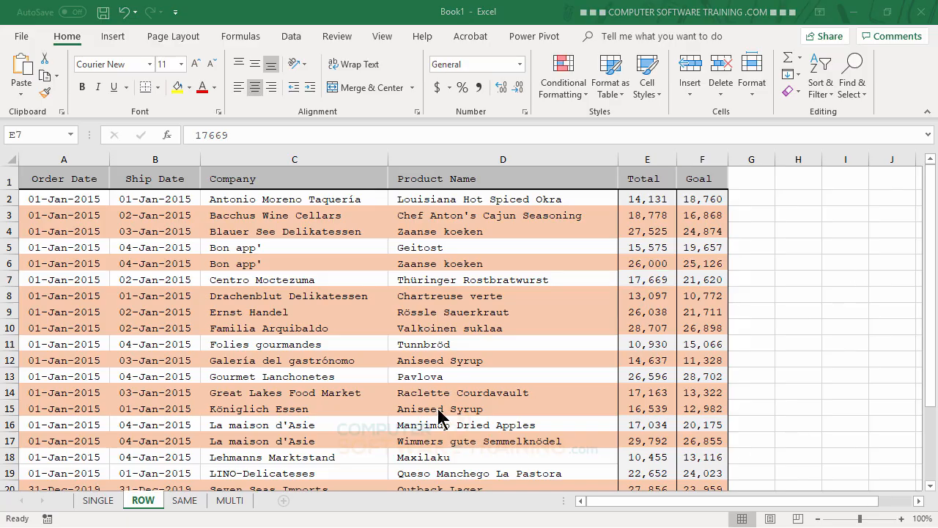
Step: On the SAME sheet, start a formula-based conditional formatting rule for A2:F26 with =$A2=$B2, comparing order and ship dates
click(183, 503)
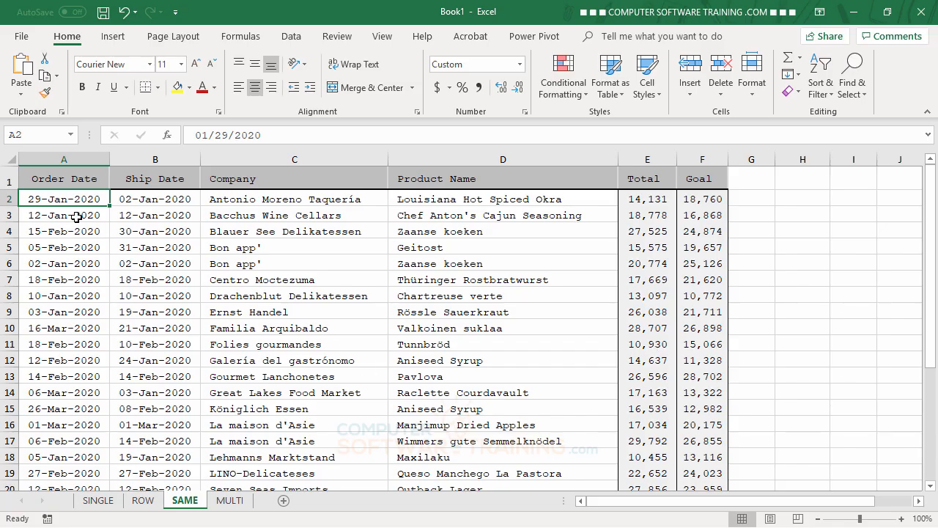
drag(62, 202, 706, 450)
scroll(736, 440, up, 3)
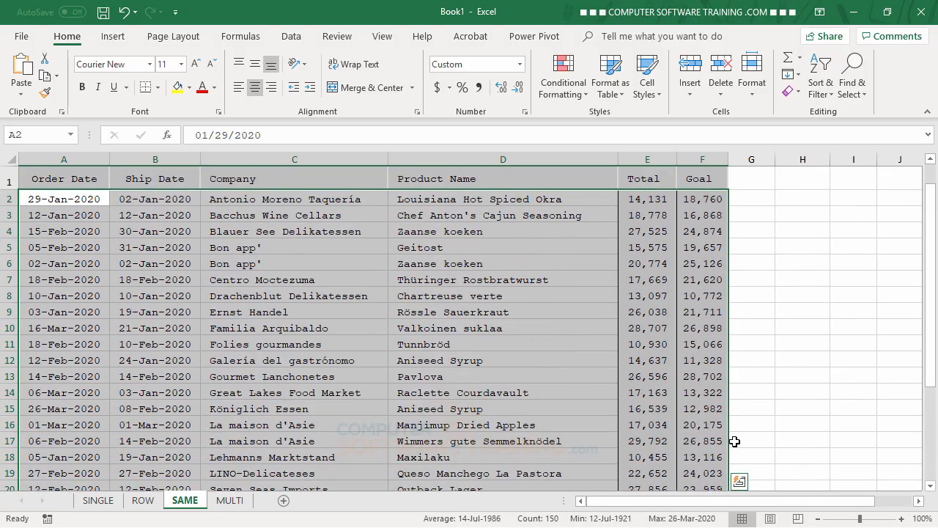
click(570, 92)
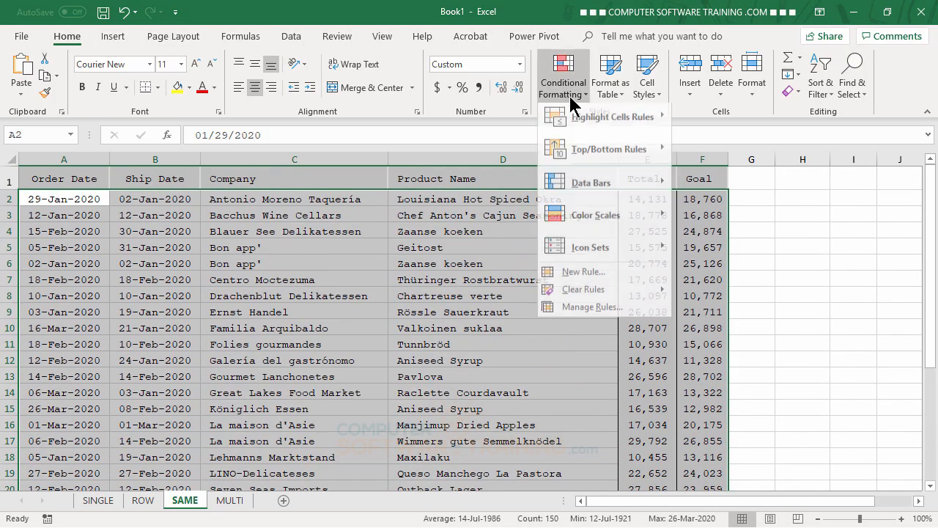
click(576, 278)
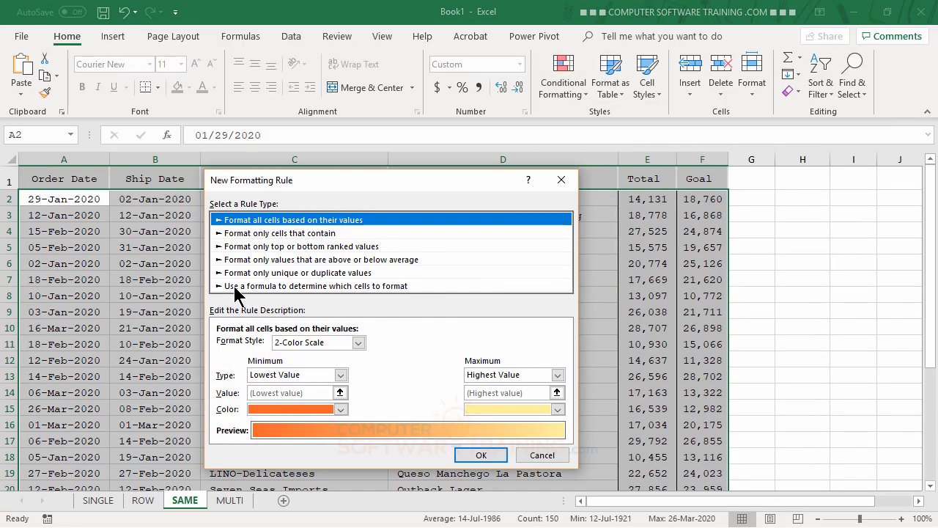
click(239, 286)
click(250, 347)
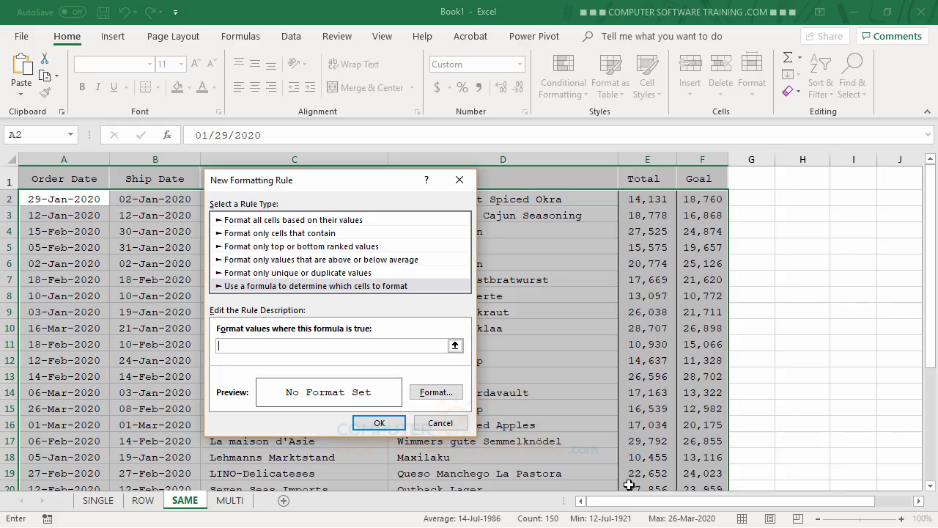
text(=)
text($A2)
text(=$B2)
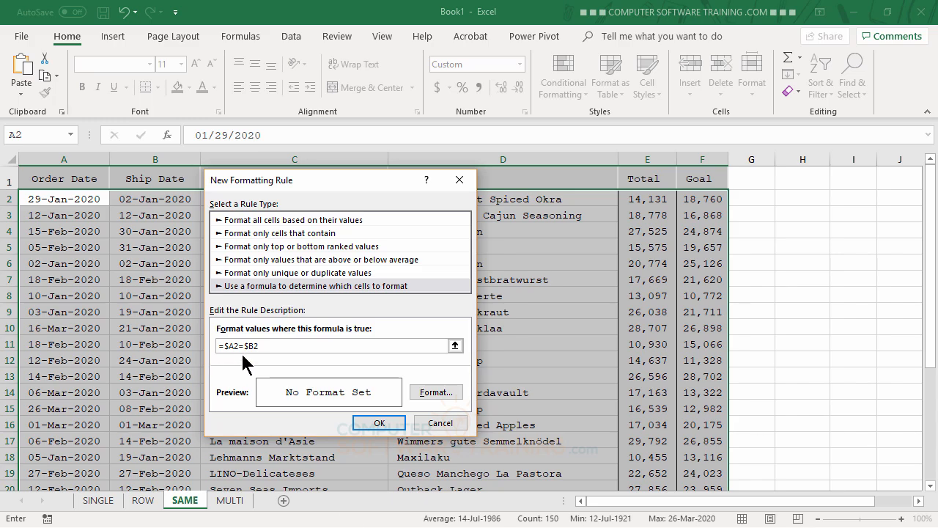
Step: Give the matching-dates rule a light gold fill with top and bottom borders and apply it to the SAME sheet's data
click(438, 396)
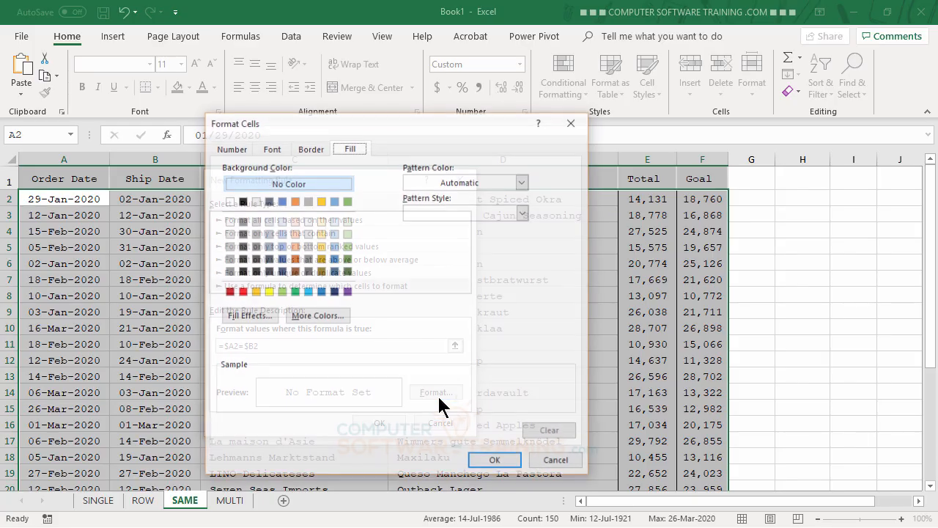
click(321, 246)
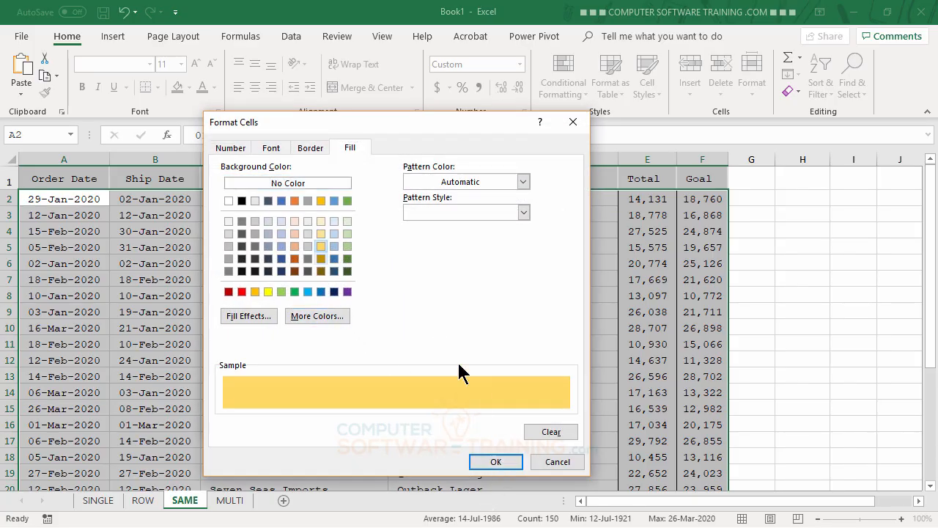
click(309, 147)
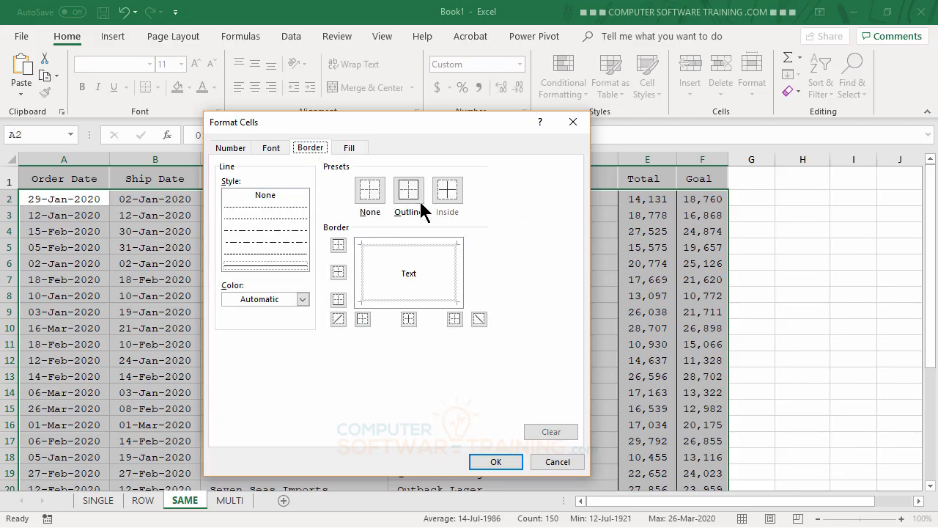
click(396, 242)
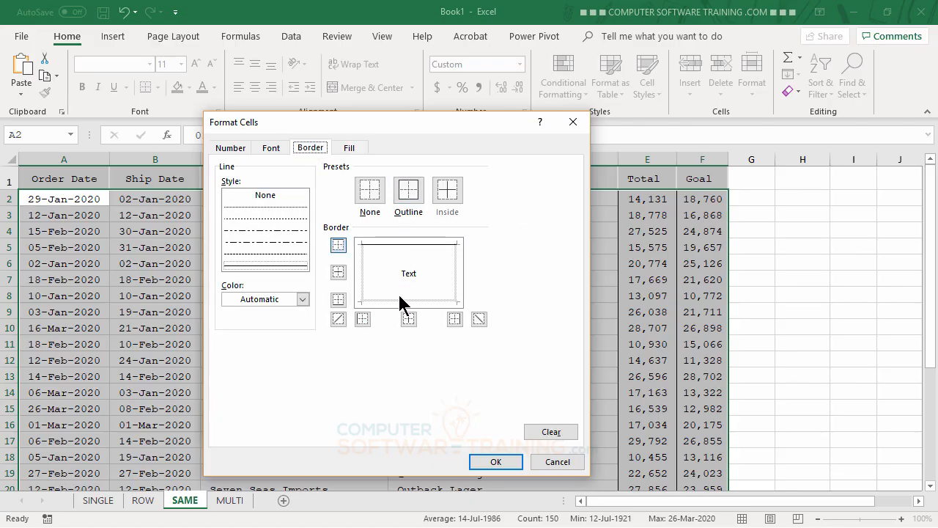
click(398, 300)
click(495, 461)
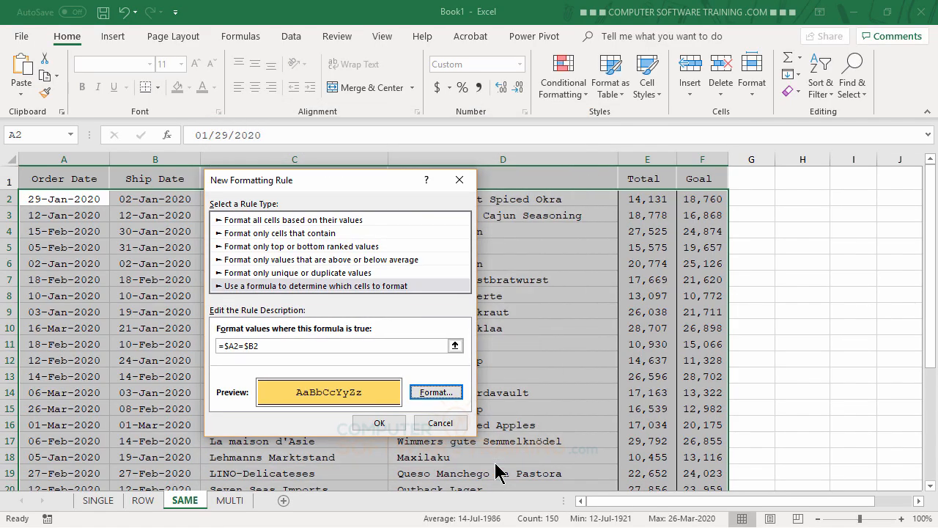
click(379, 424)
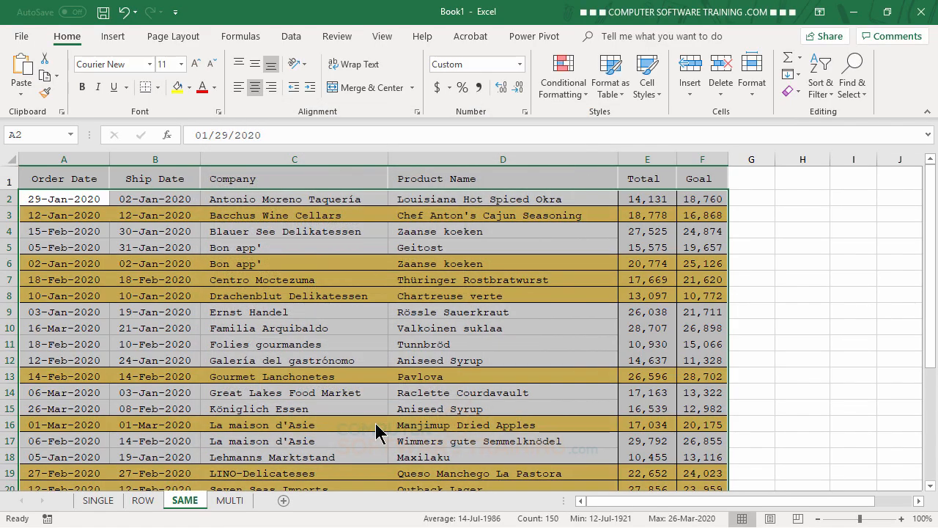
click(514, 336)
scroll(608, 287, down, 1)
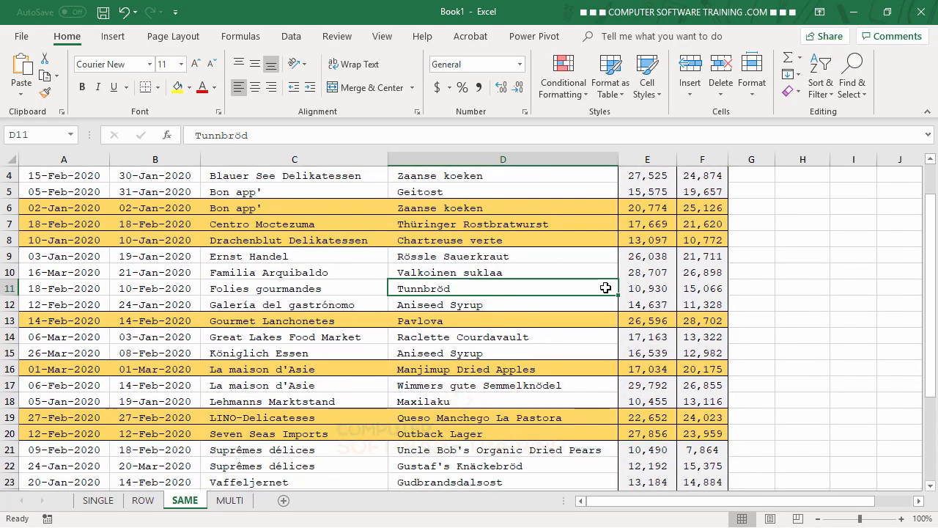
click(646, 273)
text(27)
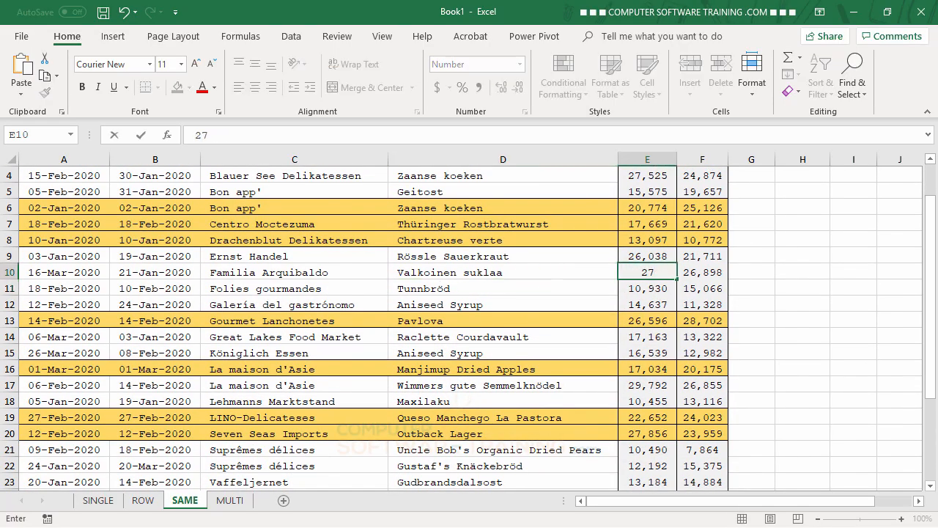
key(Escape)
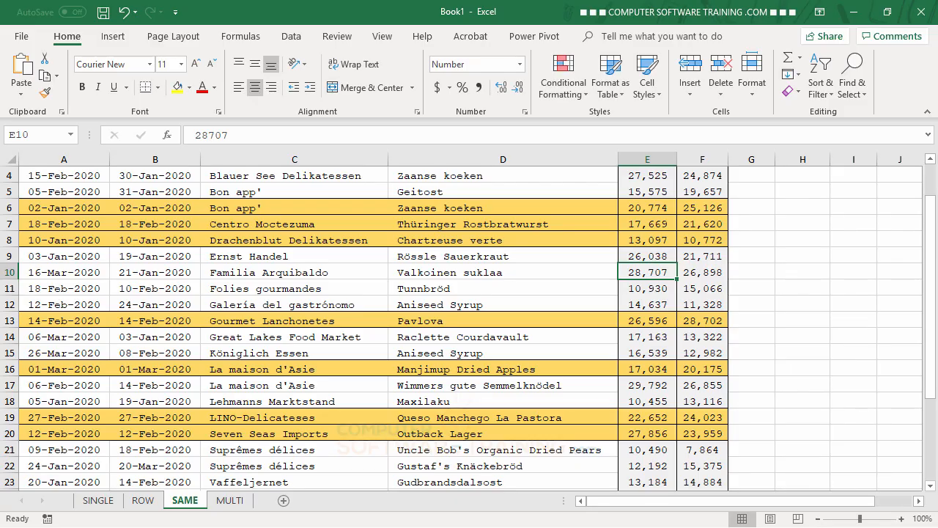
Step: Set the Ship Date in cell B11 of the SAME sheet to 2/18/2020 to test the rule
click(166, 287)
text(2/)
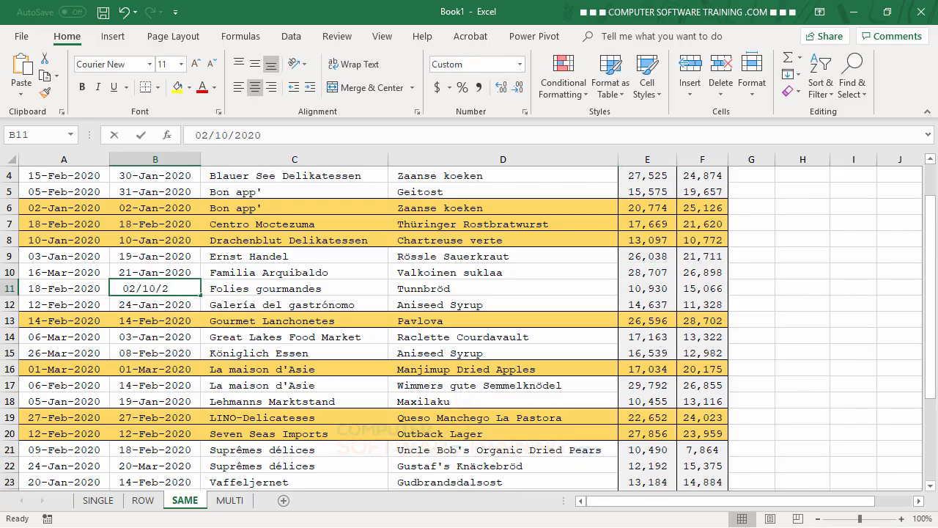
text(18/)
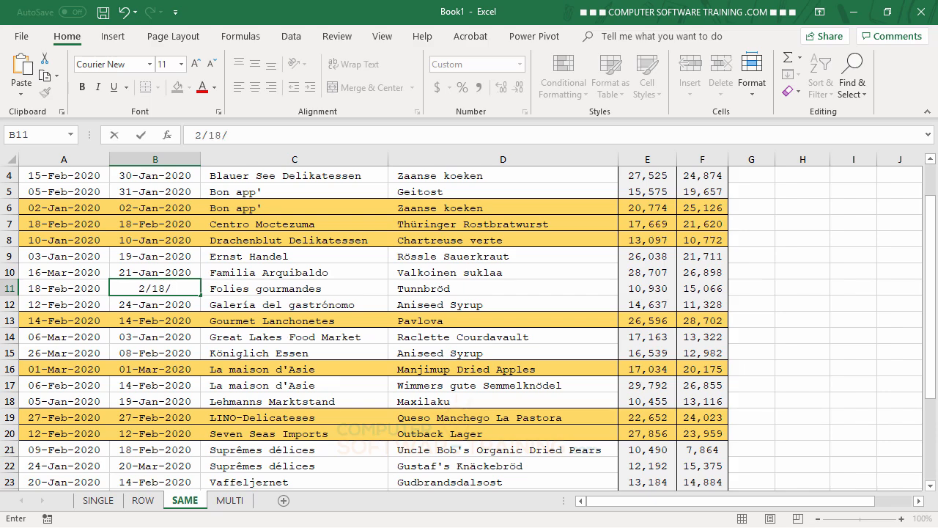
text(2020)
key(Return)
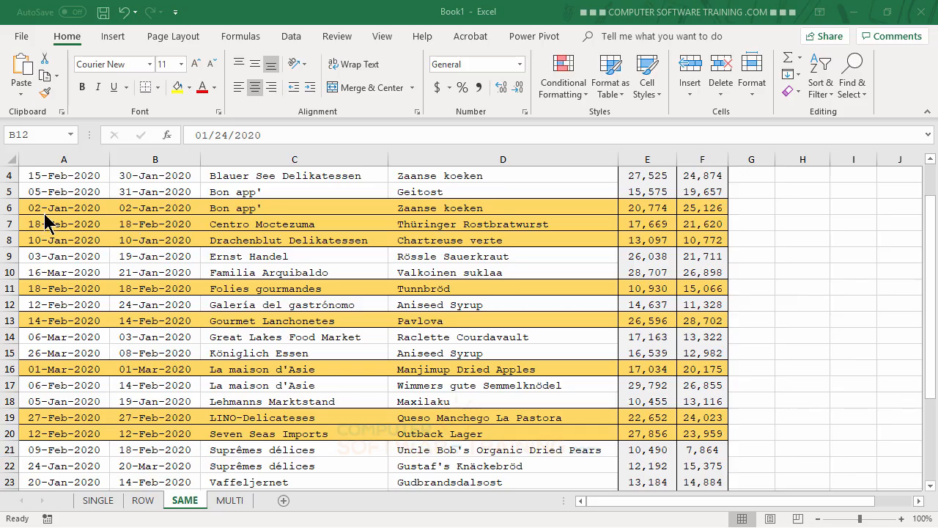
scroll(149, 248, up, 1)
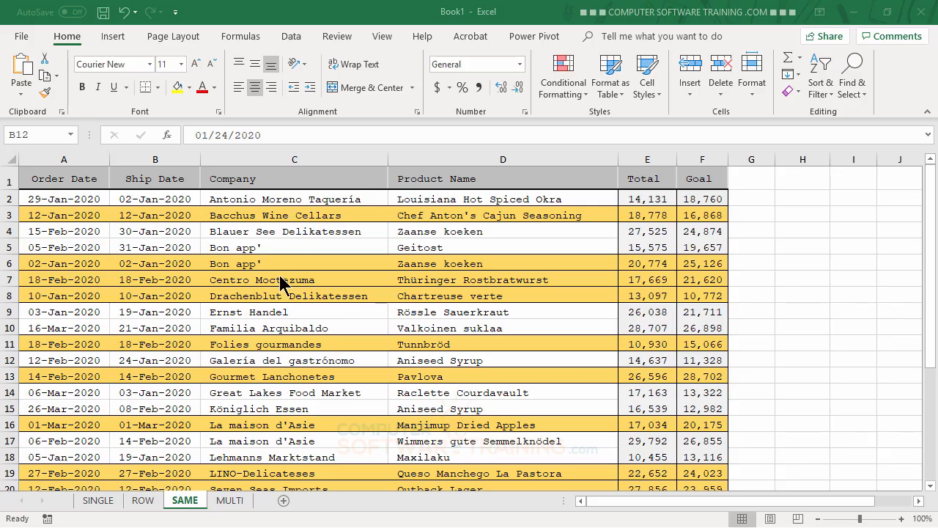
Step: On the MULTI sheet, start a formula-based conditional formatting rule for A2:L731 with =$A2=$B2
click(233, 503)
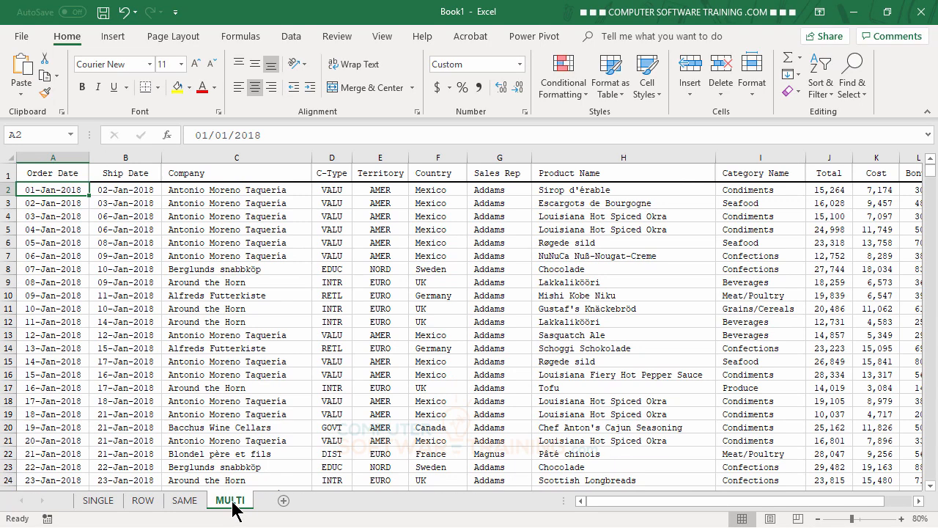
click(184, 501)
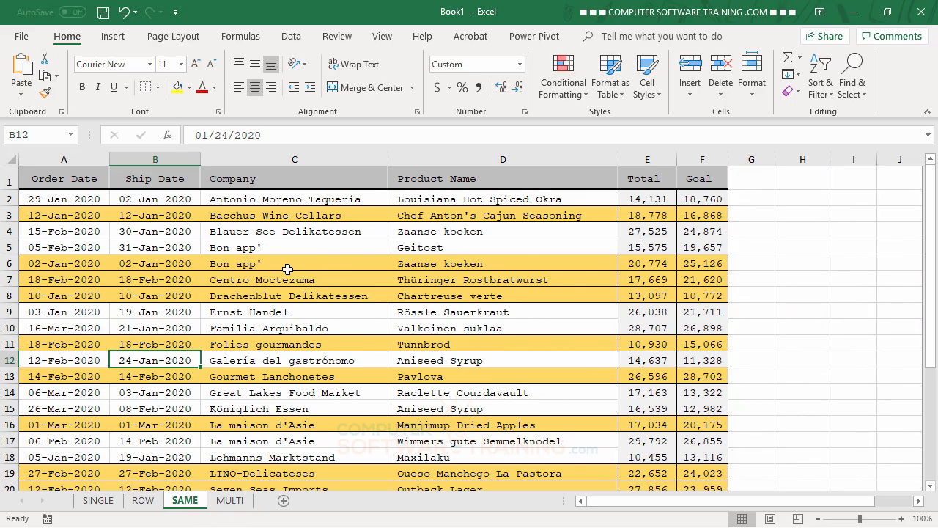
click(231, 501)
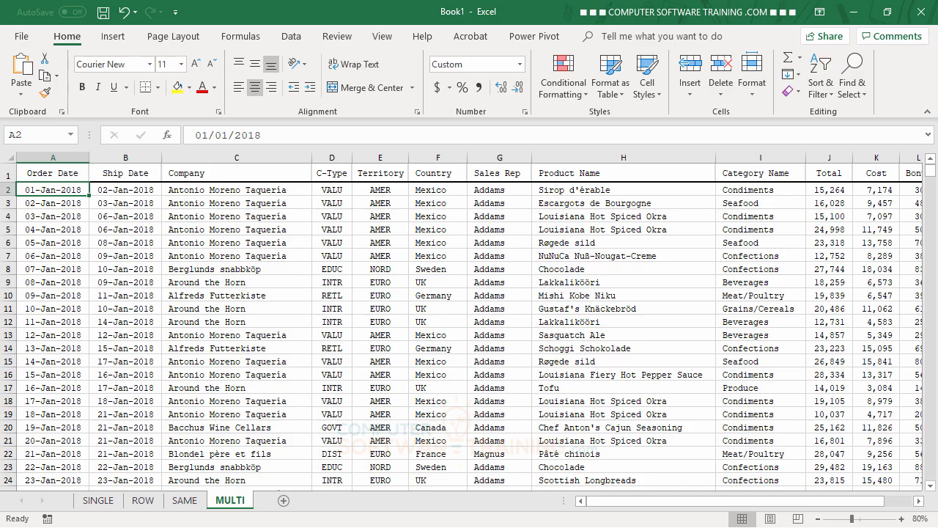
key(ctrl+shift+Right)
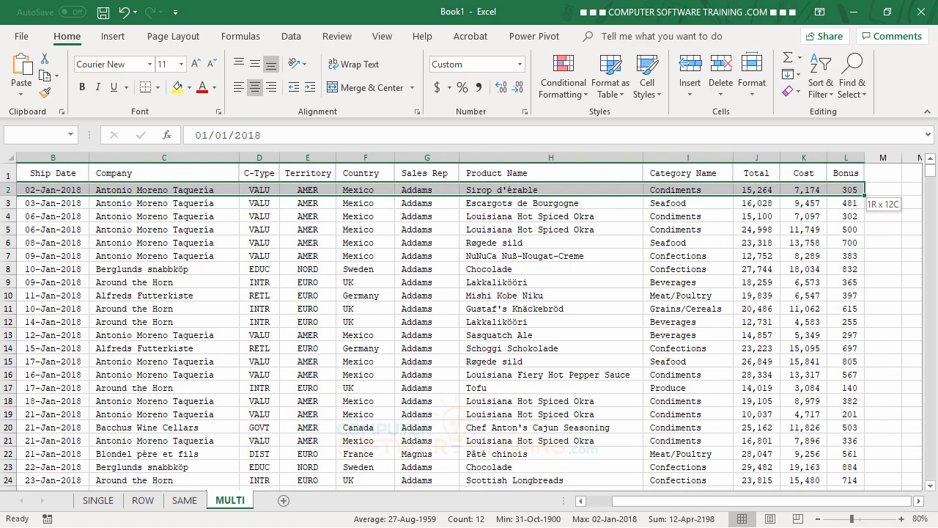
key(ctrl+shift+Down)
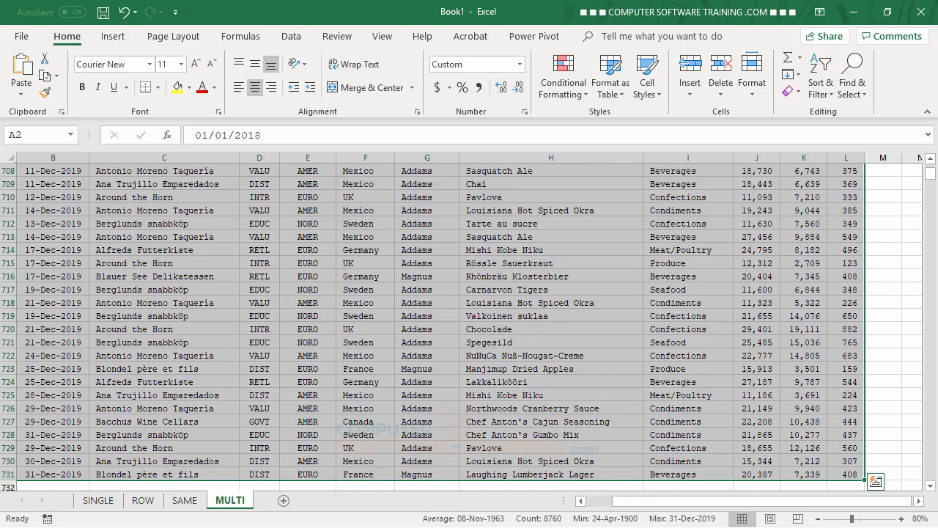
drag(931, 181, 931, 167)
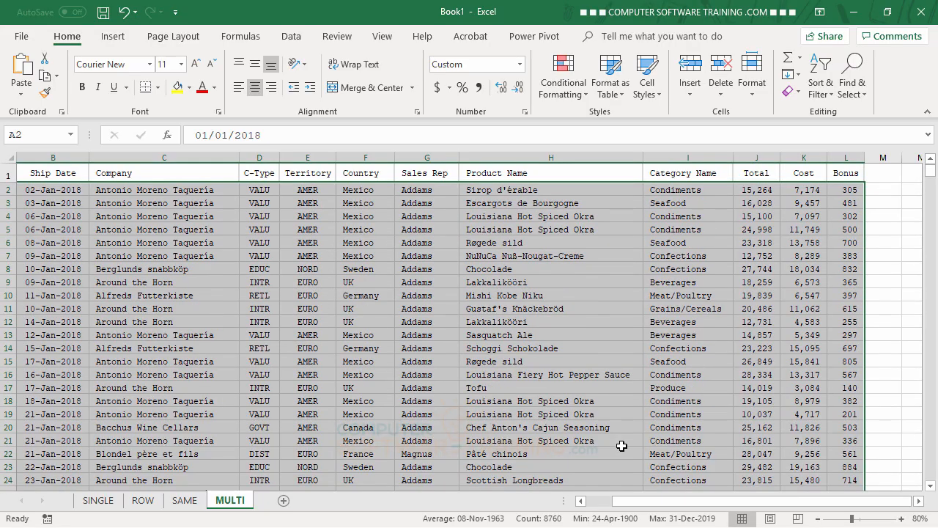
drag(659, 504, 636, 507)
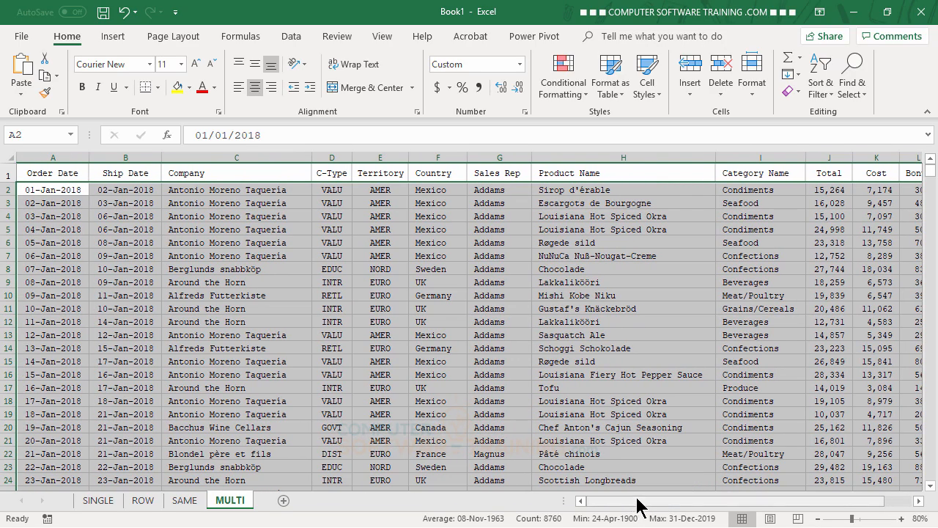
click(568, 99)
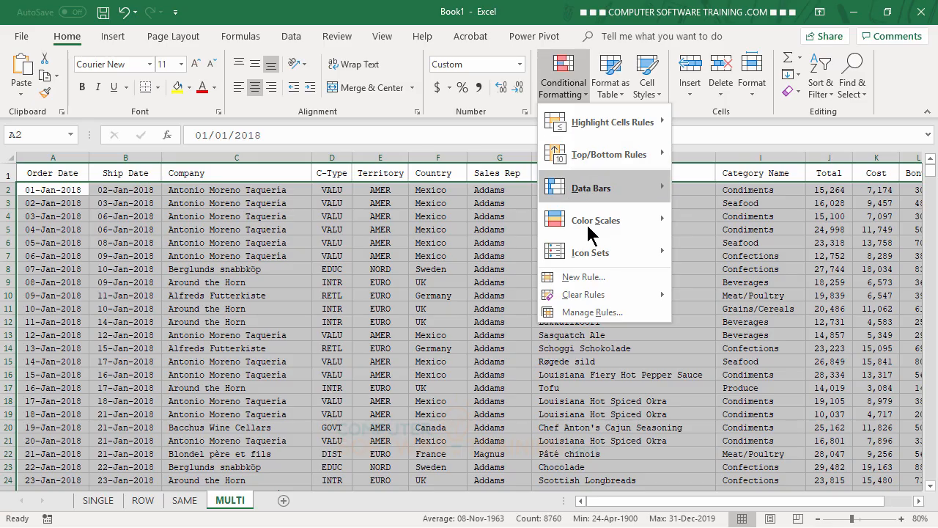
click(585, 278)
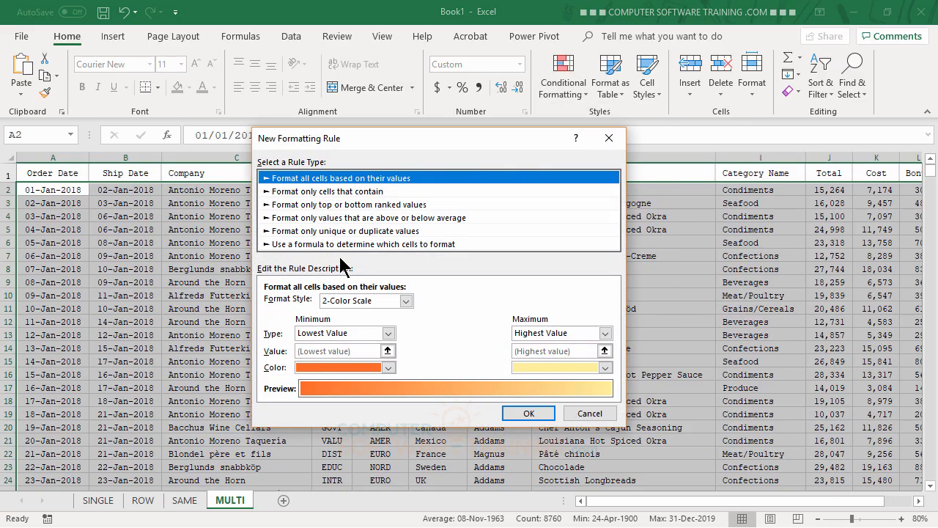
click(334, 244)
click(293, 303)
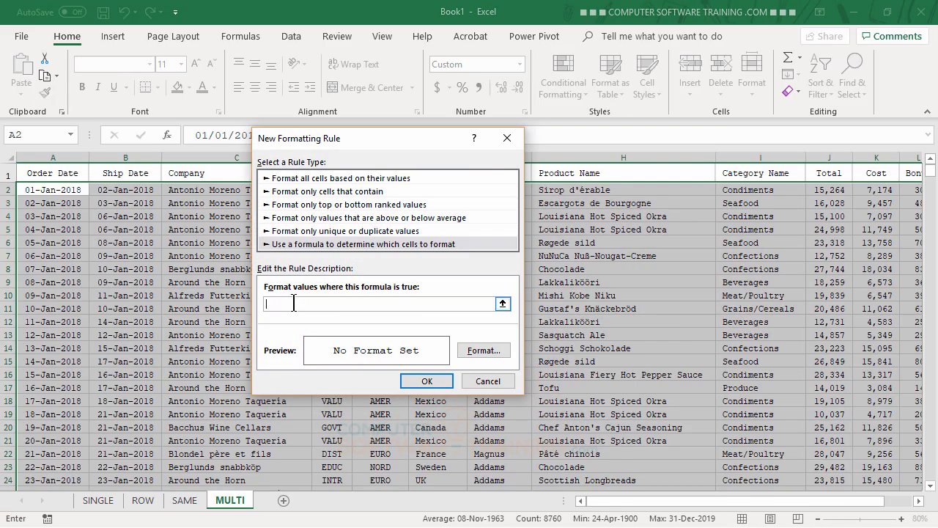
text(=$A2=$B2)
Step: Give the MULTI sheet's matching-dates rule a solid gold fill, apply it, and review the highlighted rows
click(493, 356)
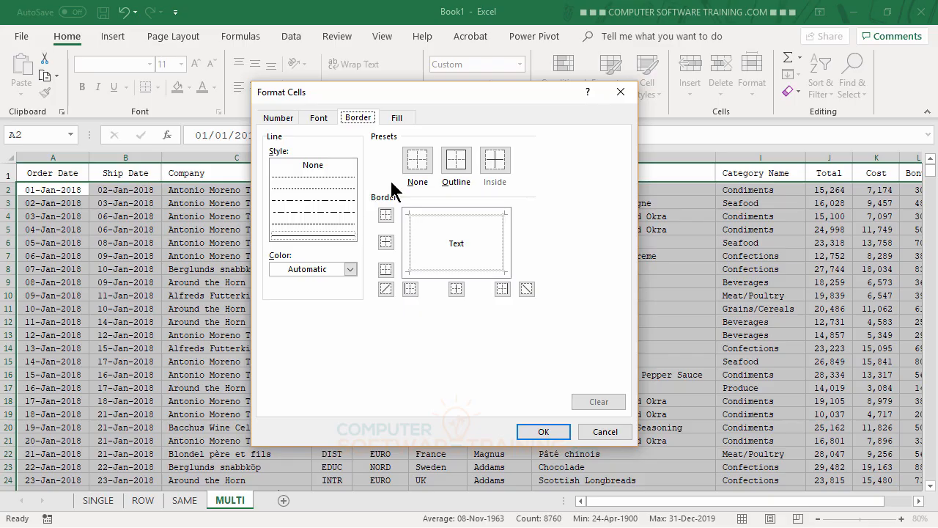
click(396, 118)
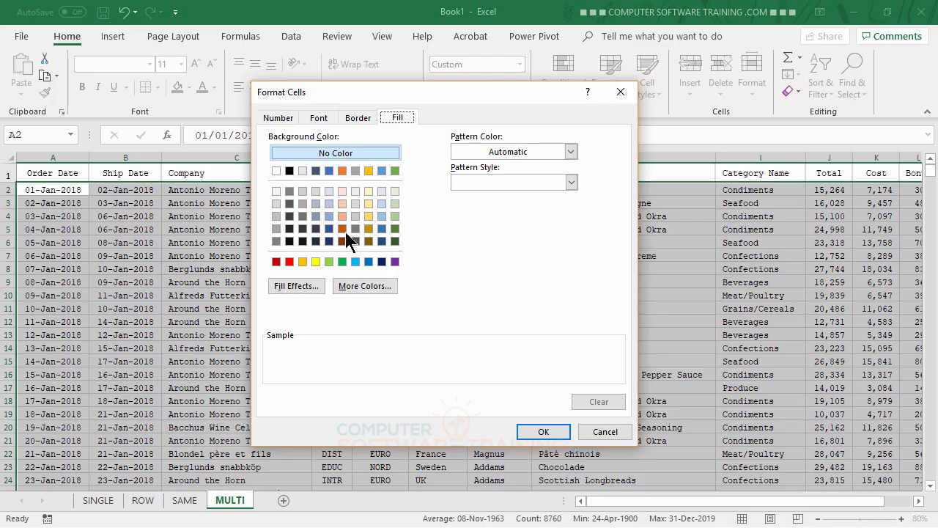
click(303, 261)
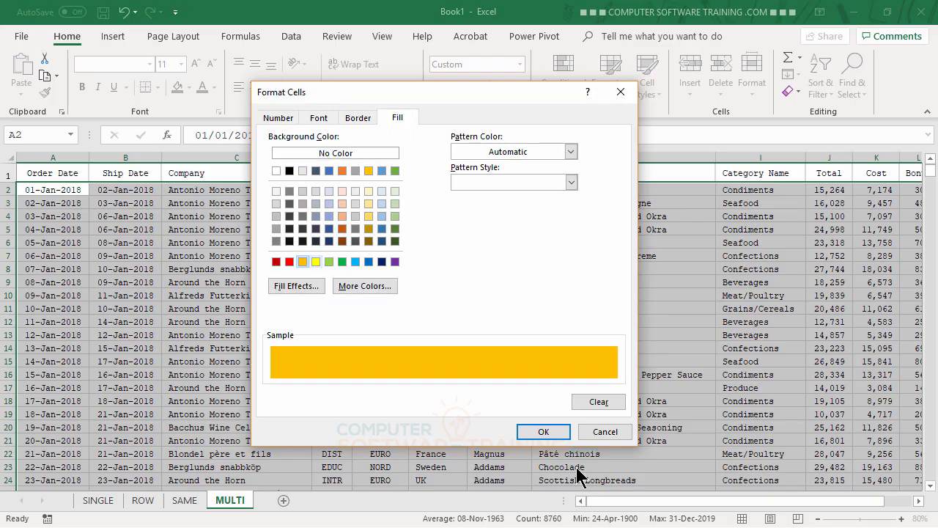
click(543, 433)
click(427, 382)
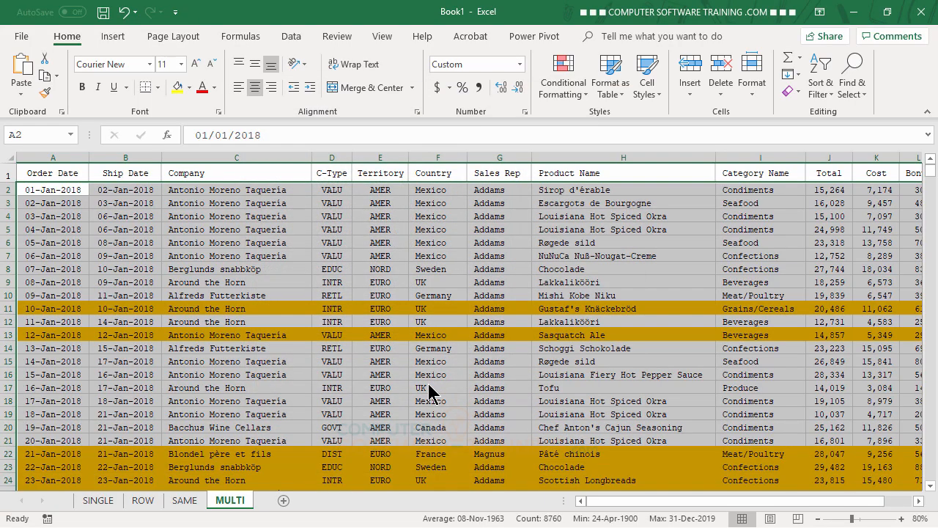
scroll(357, 310, down, 11)
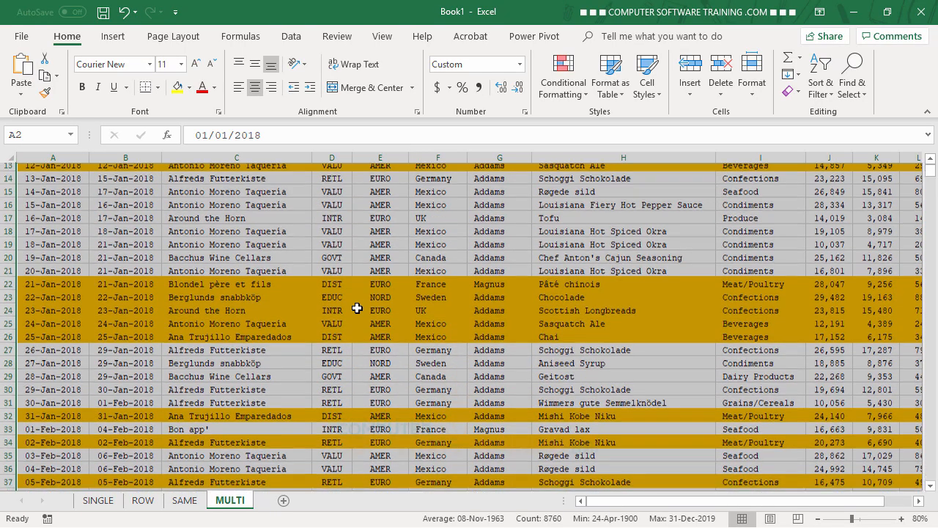
scroll(357, 311, down, 5)
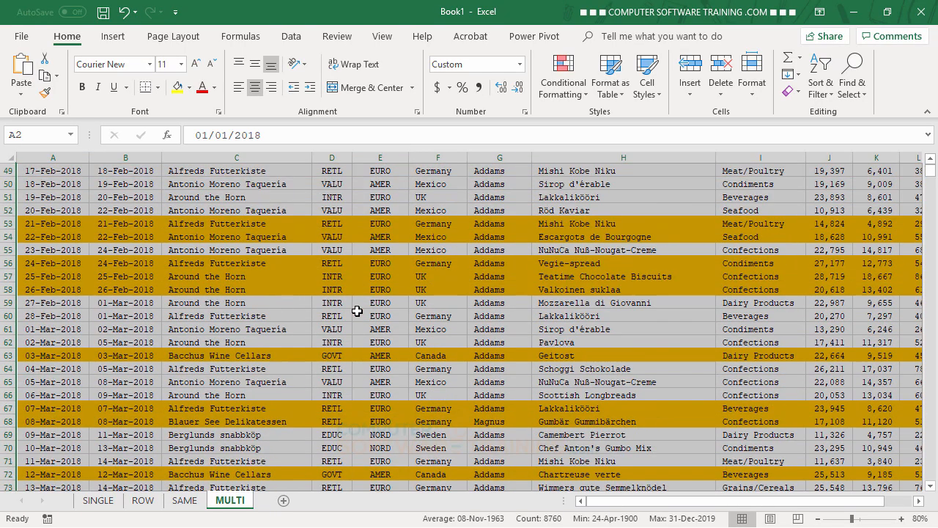
scroll(357, 310, up, 16)
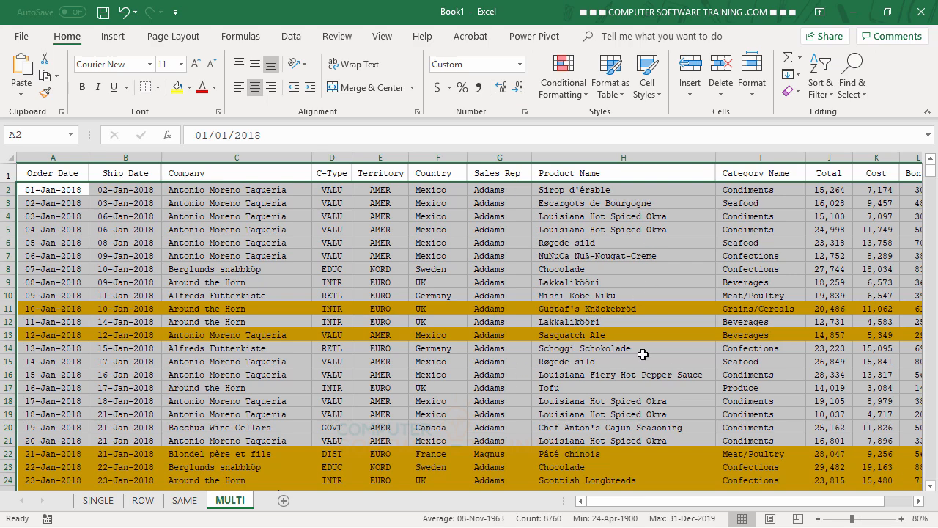
Step: Start a second formula-based conditional formatting rule for the MULTI sheet's selected data with =($B2-$A2)>=3
click(573, 96)
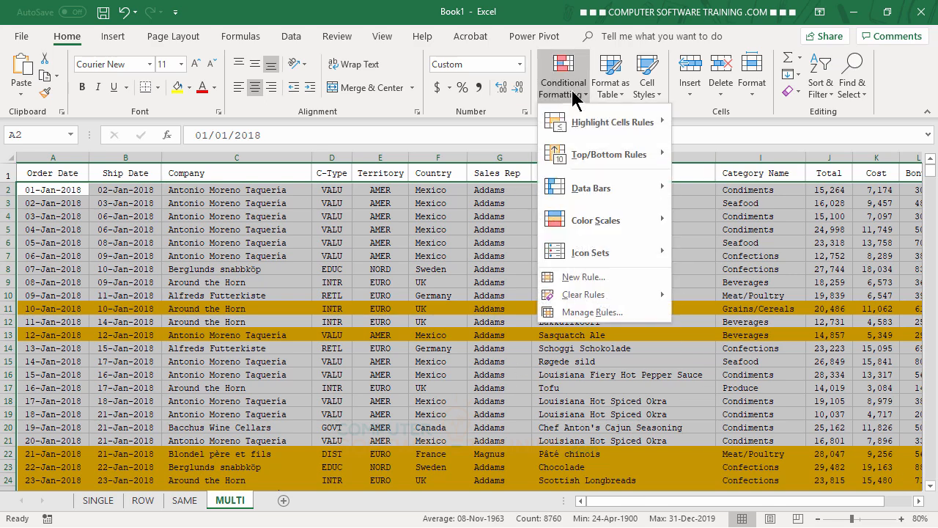
click(586, 277)
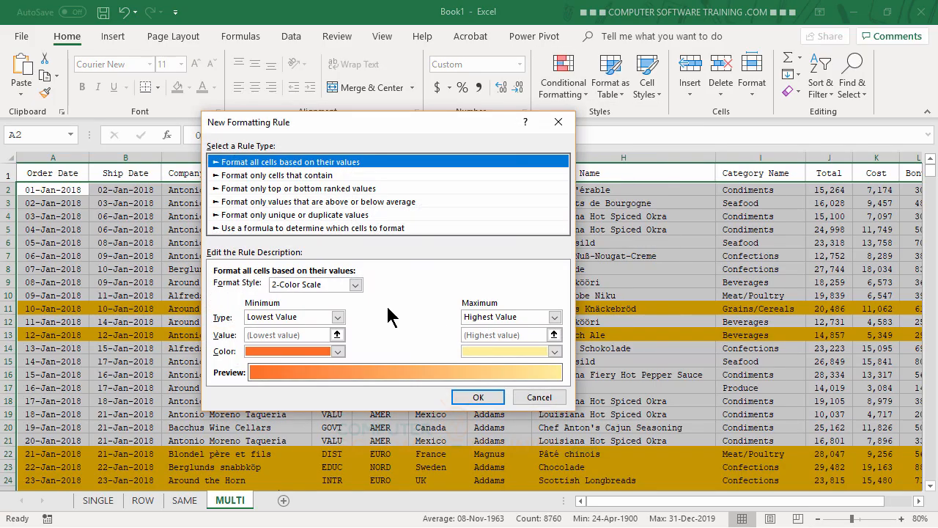
click(264, 229)
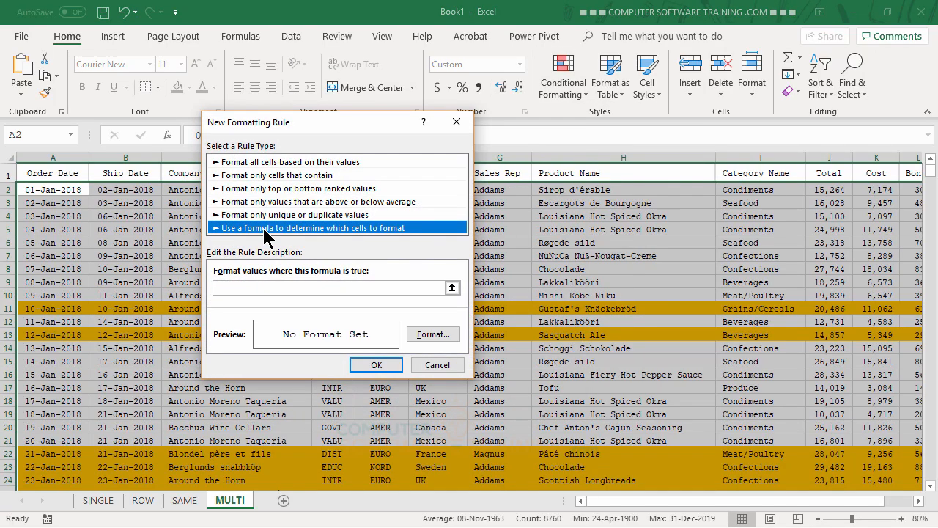
click(247, 290)
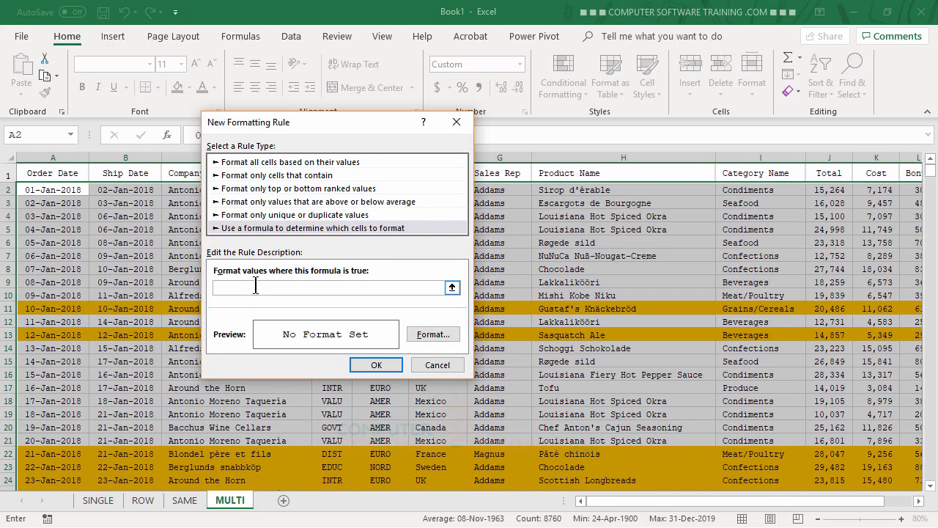
text(=($B2-$A2)>)
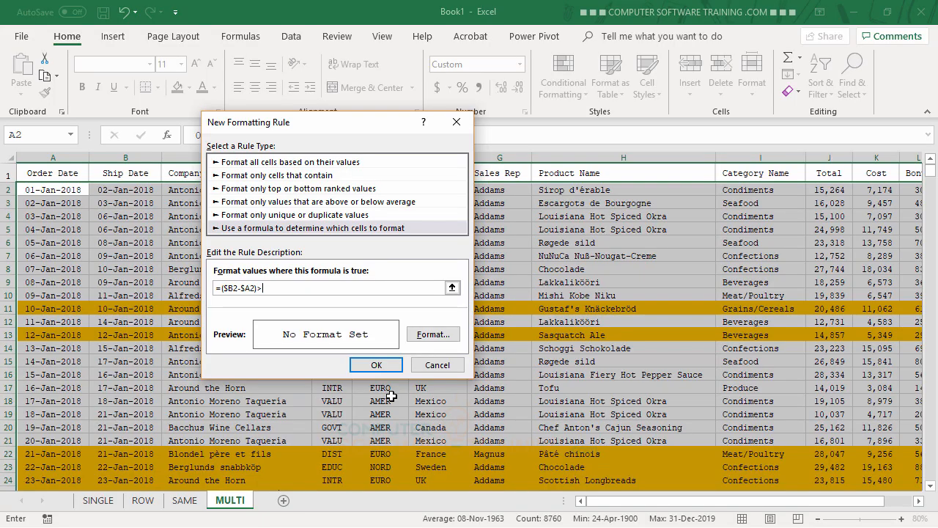
text(=3)
Step: Give the date-gap rule a solid light orange fill and apply it to the MULTI sheet's data
click(445, 336)
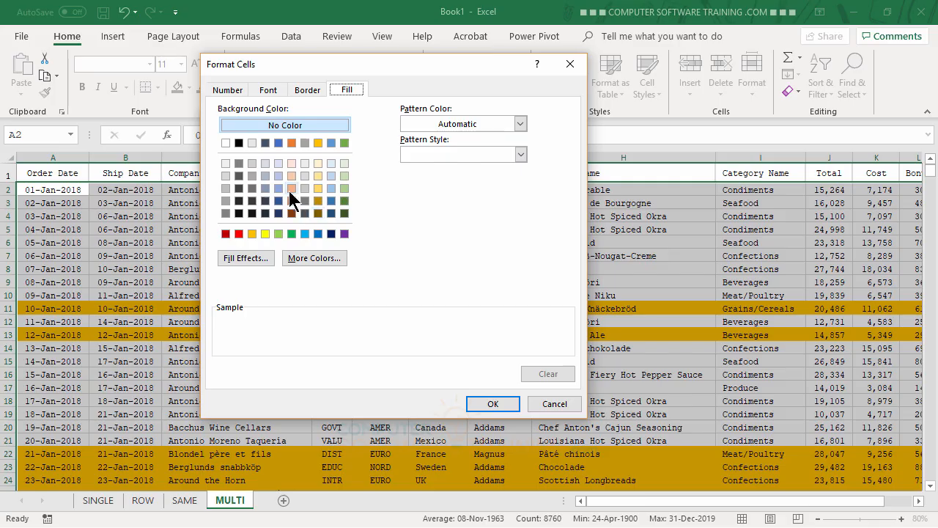
click(291, 188)
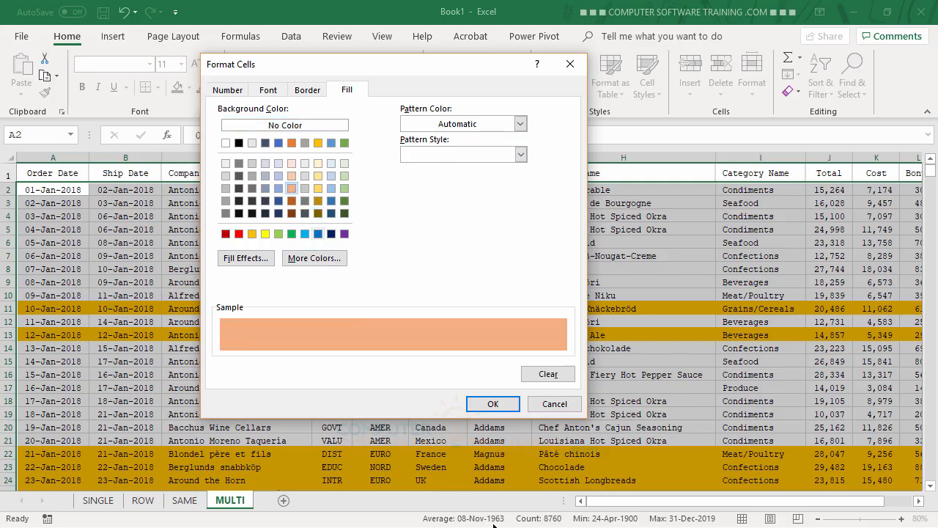
click(493, 405)
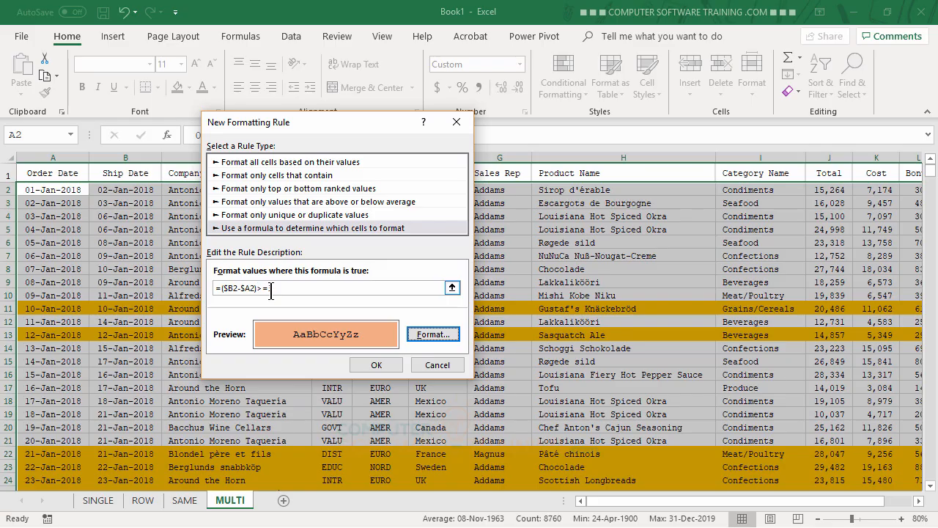
text(3)
click(376, 368)
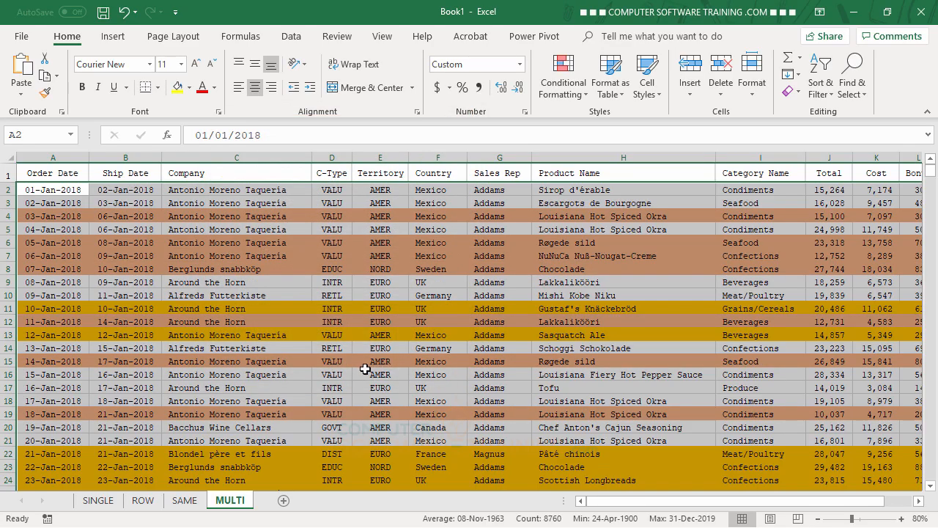
Step: Set the Ship Date in cell B2 of the MULTI sheet to 1/9/2018 to test the date-gap rule
click(139, 188)
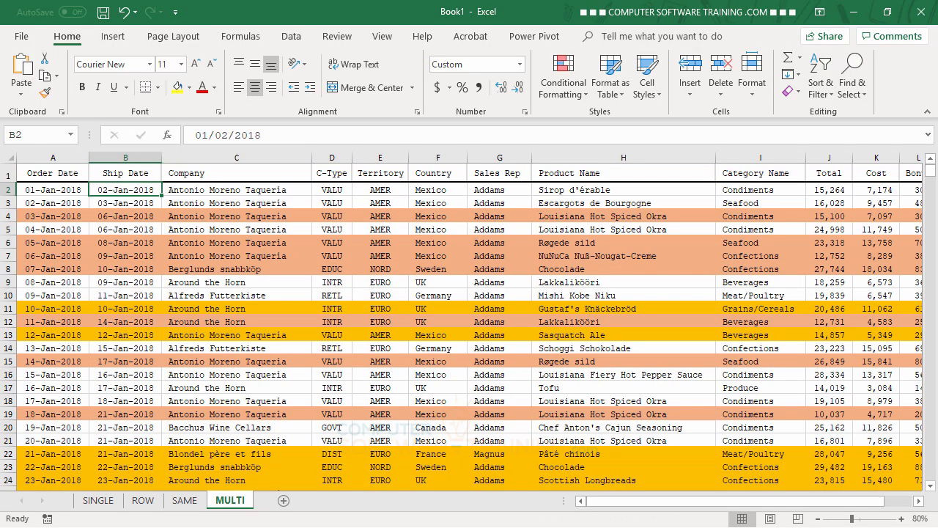
text(1/)
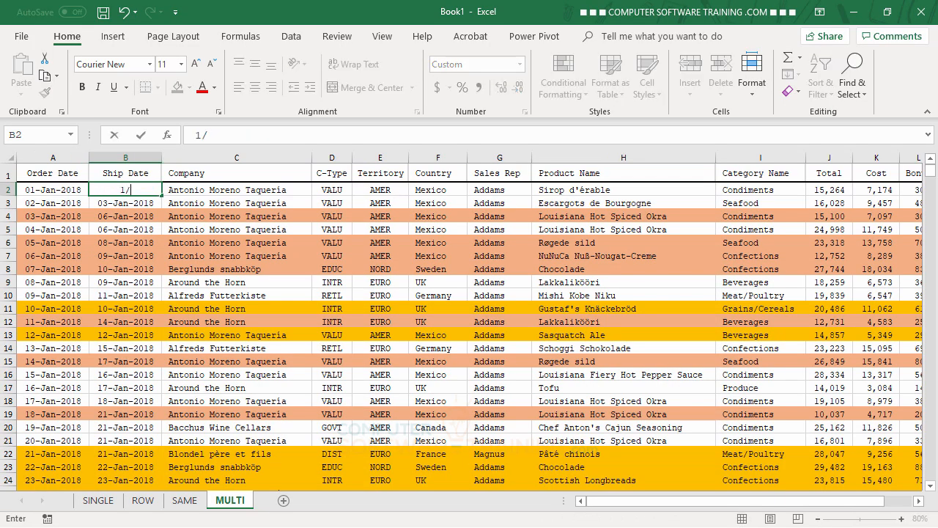
text(9/2018)
key(Return)
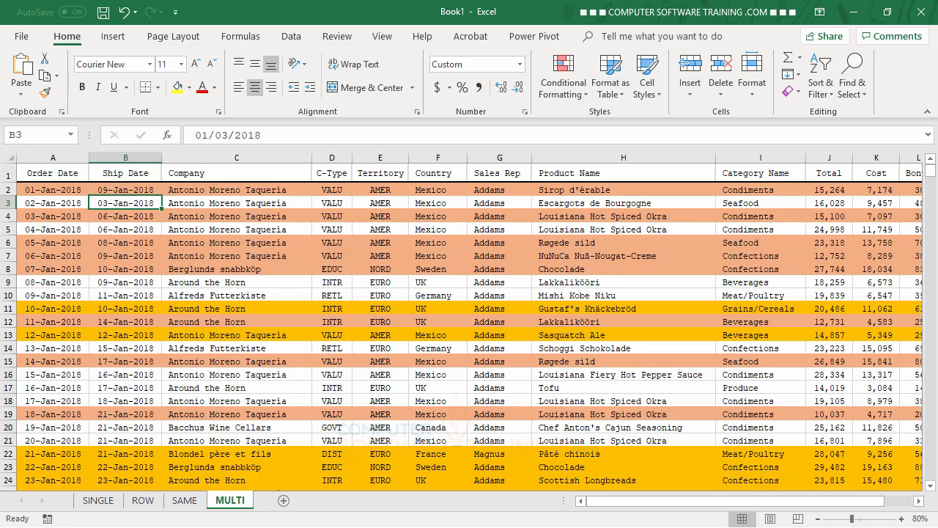